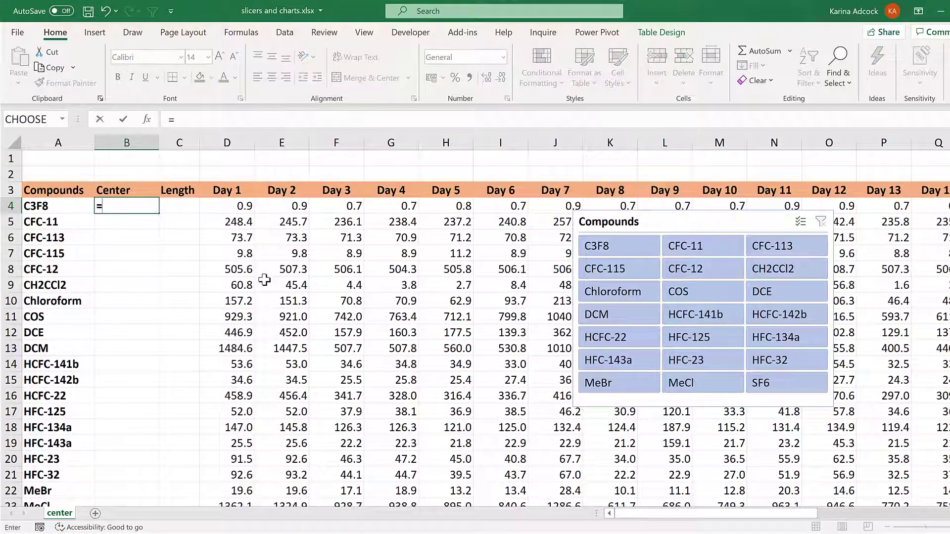
click(62, 205)
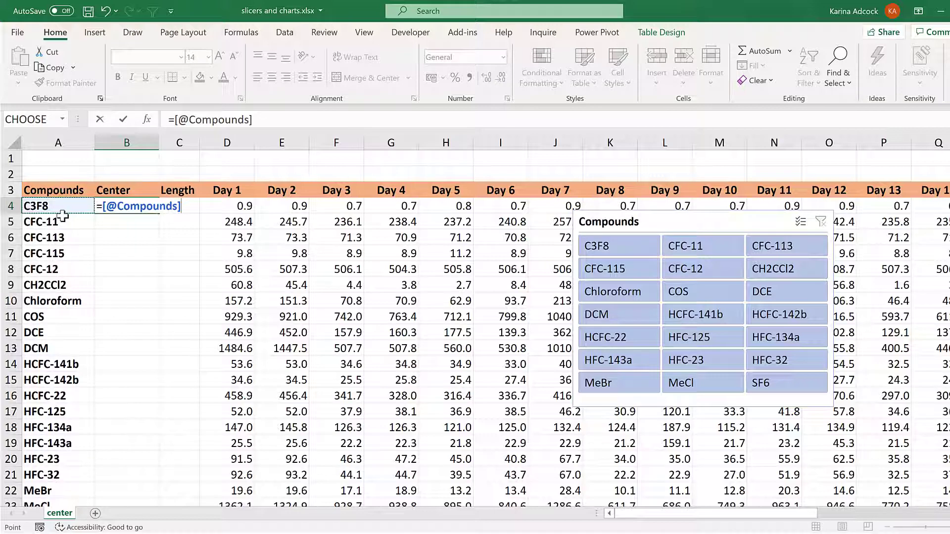
key(Return)
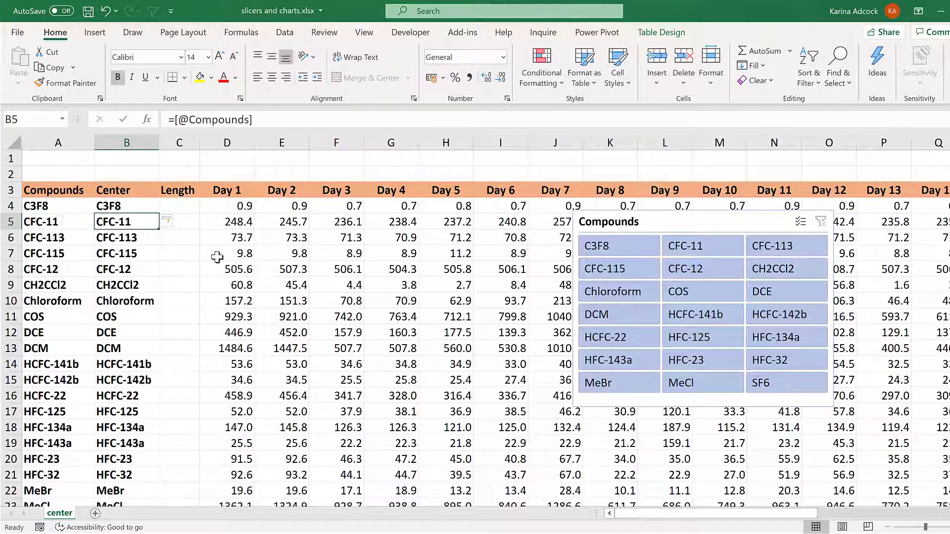
Insert a slicer for the table's Center column
click(660, 34)
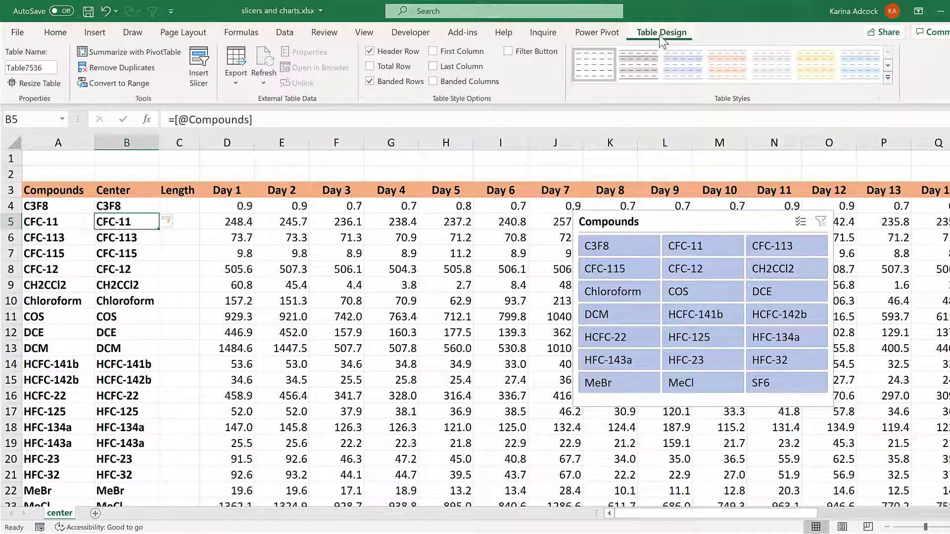
click(199, 66)
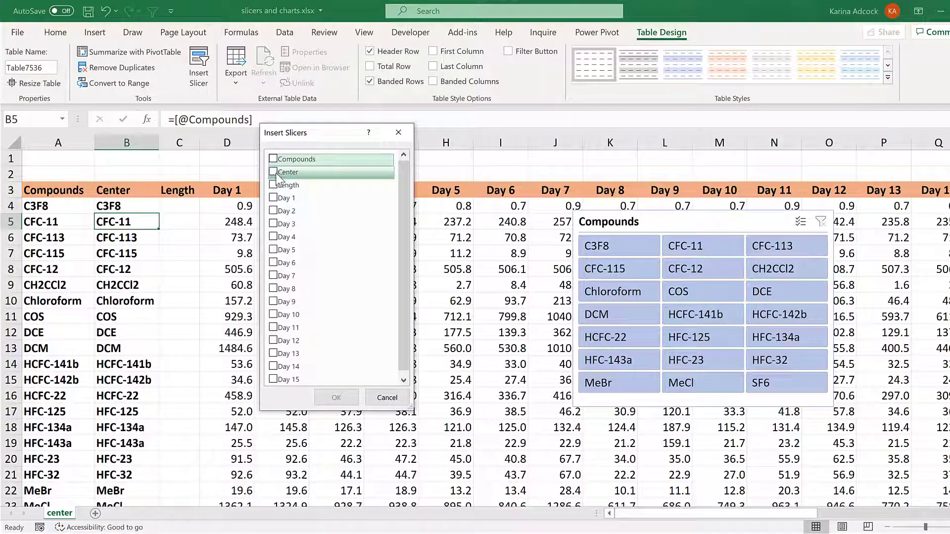
click(276, 174)
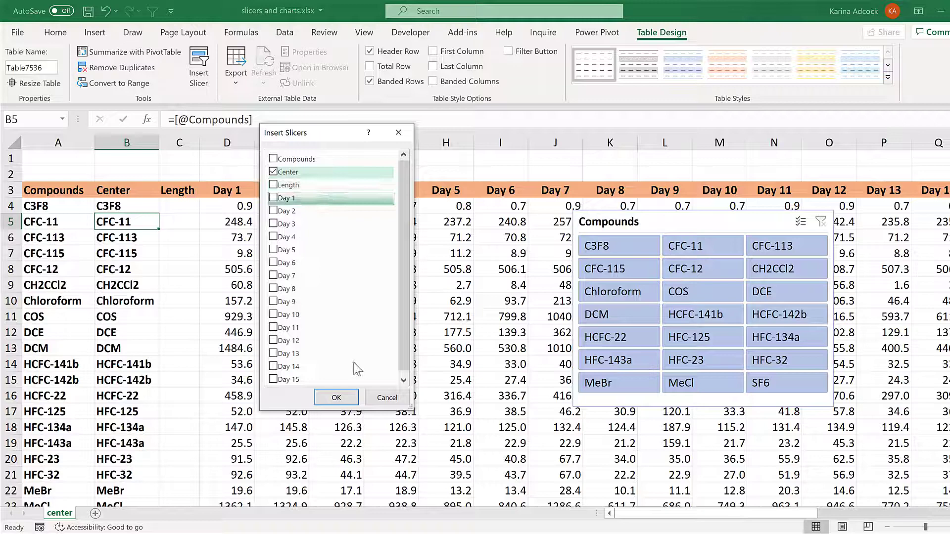
click(335, 398)
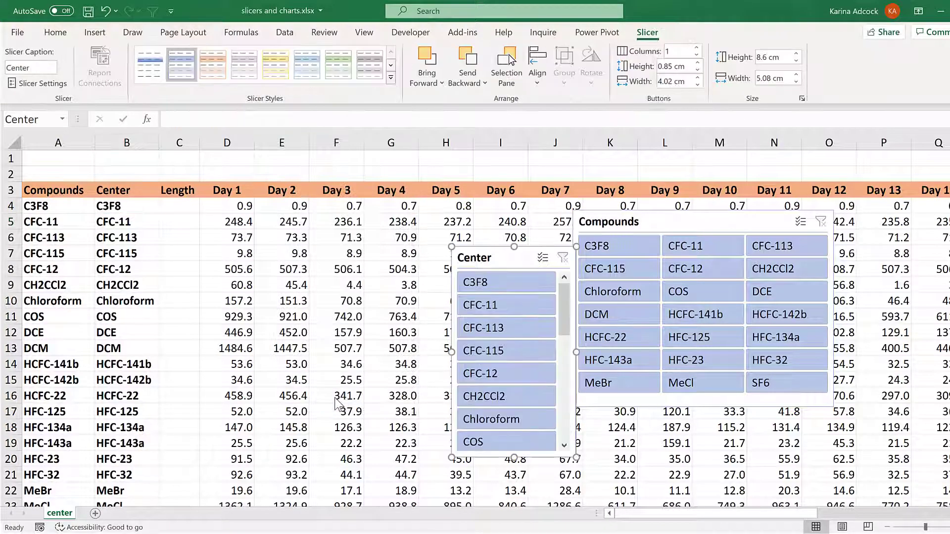
Place the Center slicer beside the Compounds slicer, widen it, set 3 columns, and shorten it
drag(479, 255, 454, 226)
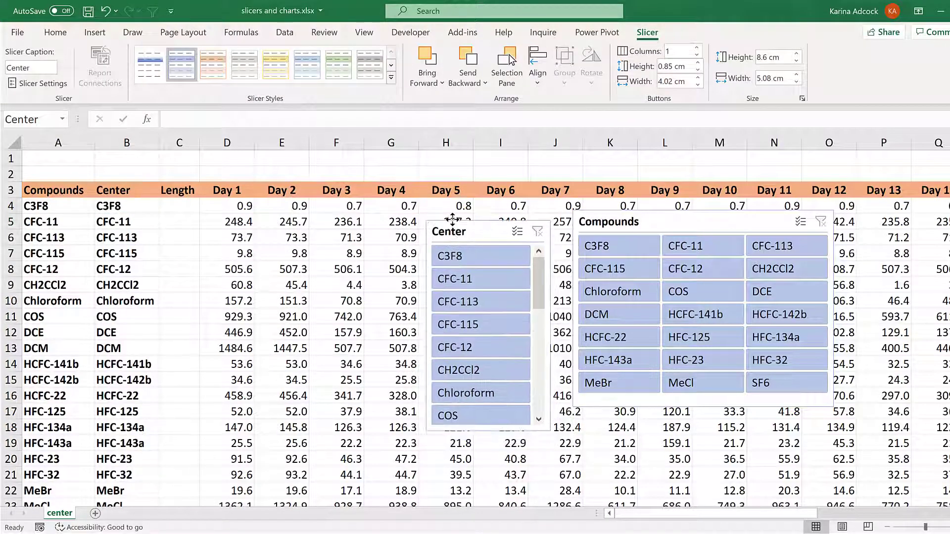
drag(426, 320, 293, 321)
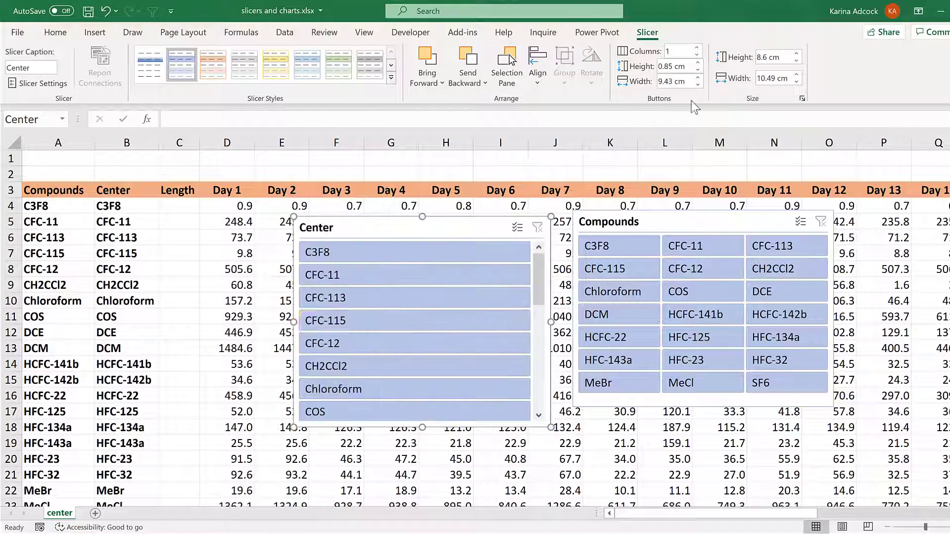
click(696, 47)
click(697, 47)
drag(425, 426, 424, 412)
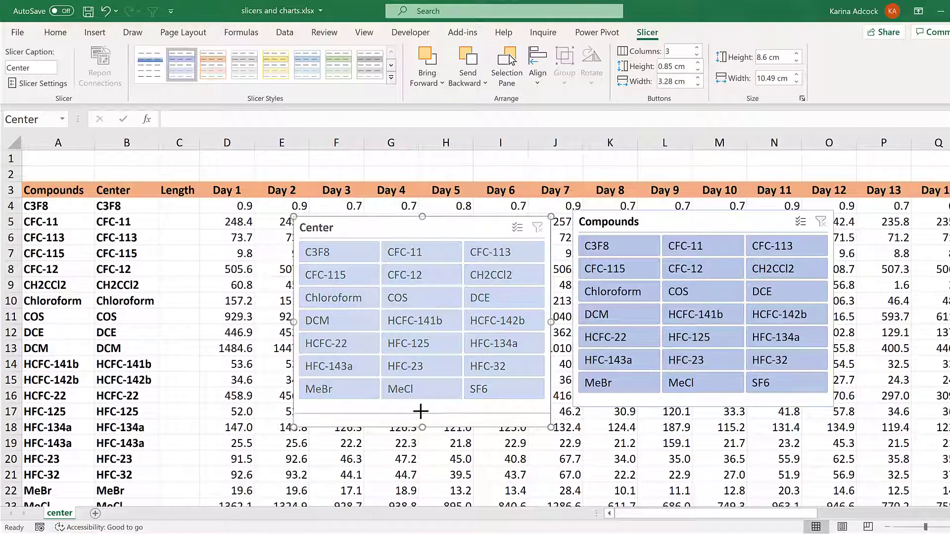
drag(345, 227, 302, 230)
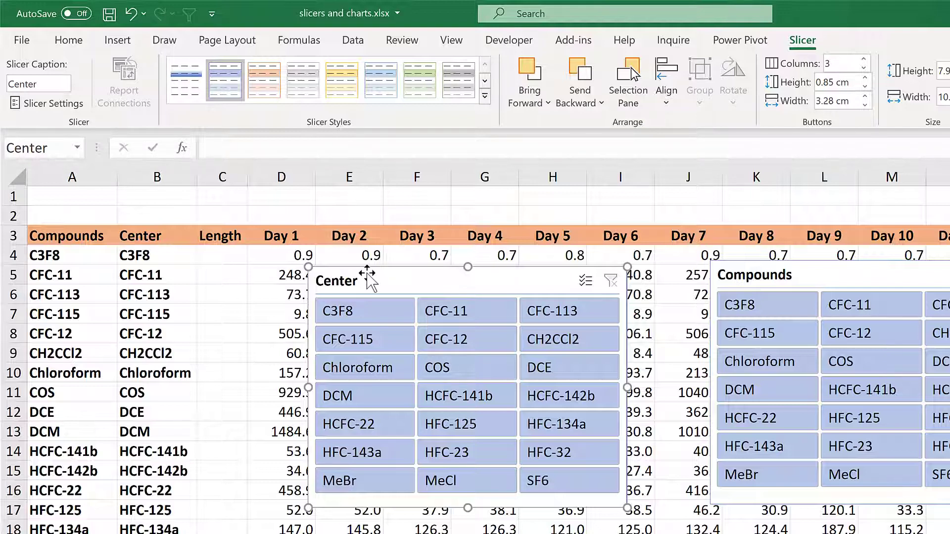
Prefix B4's formula with a quoted string of blank spaces and apply it down the column
click(187, 254)
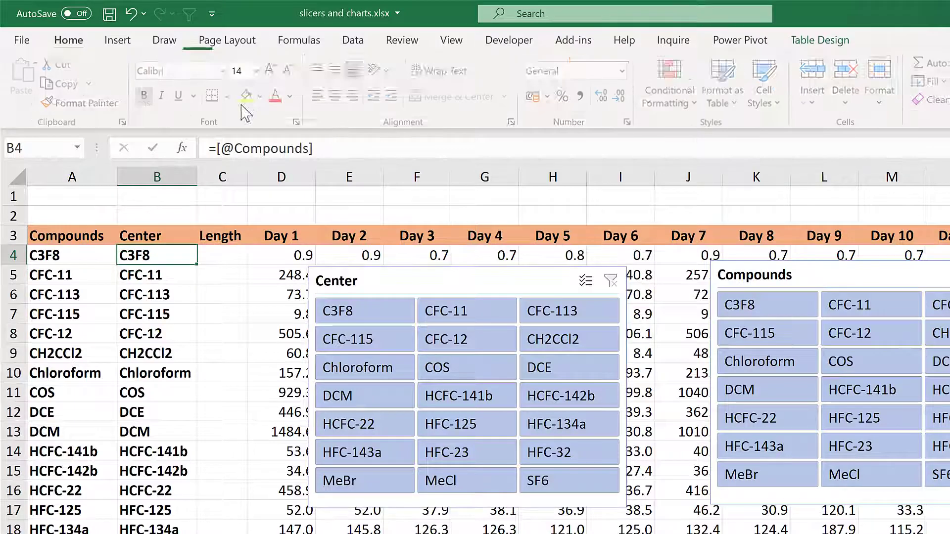
click(218, 148)
text("            ")
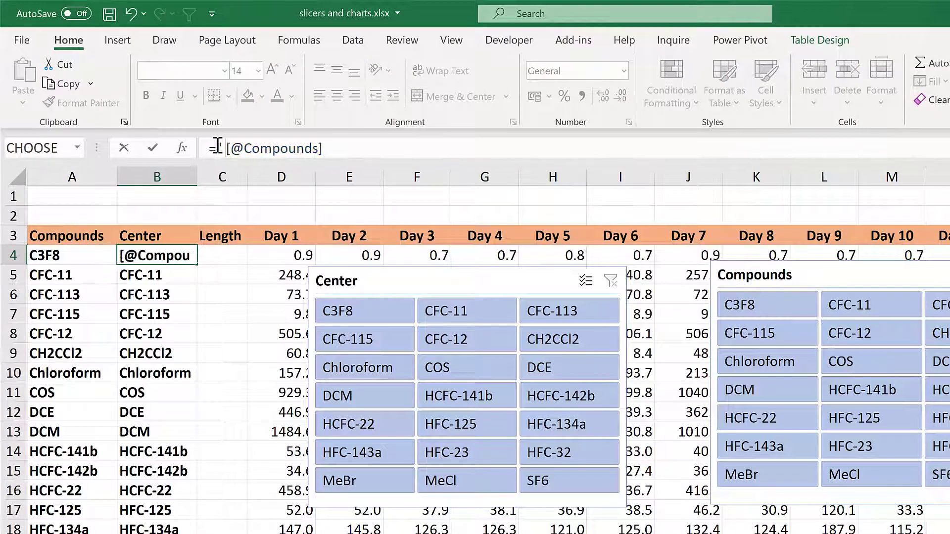
text(&)
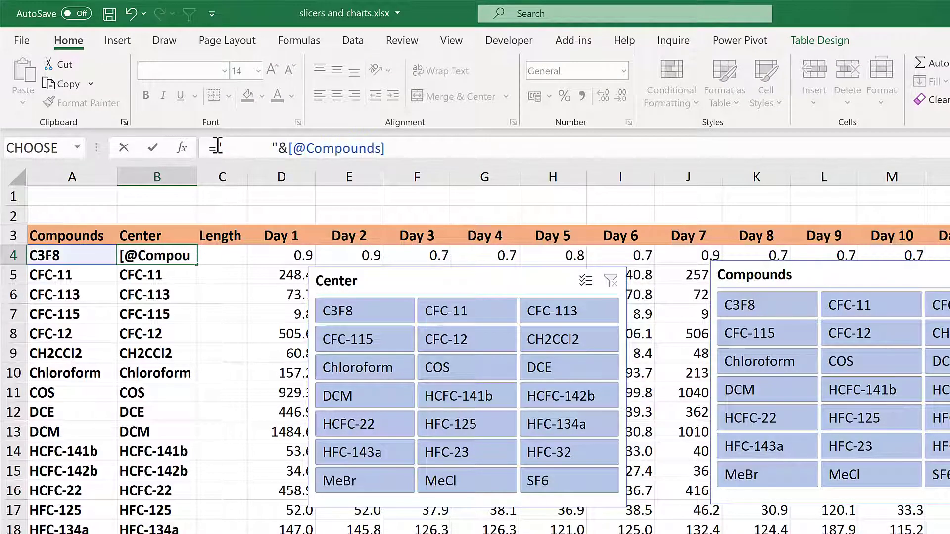
key(Return)
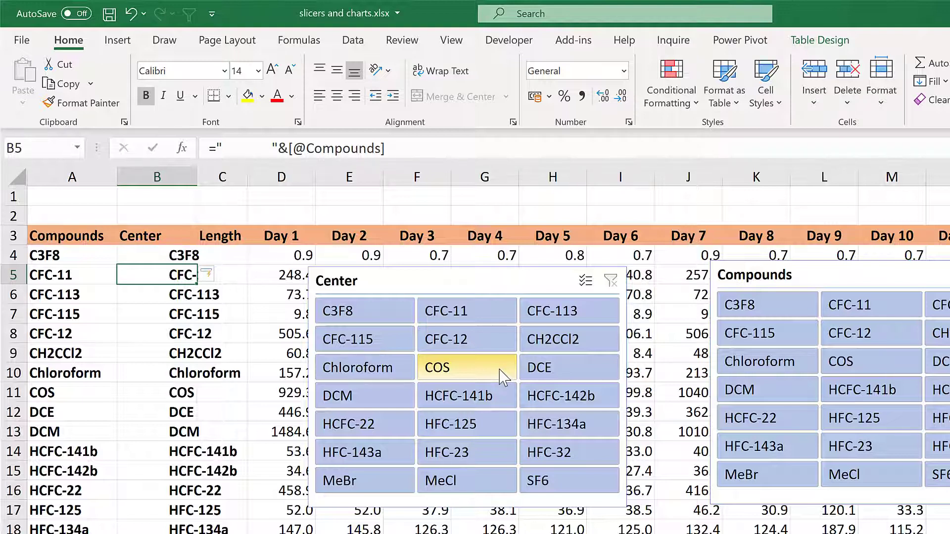
click(144, 256)
drag(277, 148, 216, 148)
key(BackSpace)
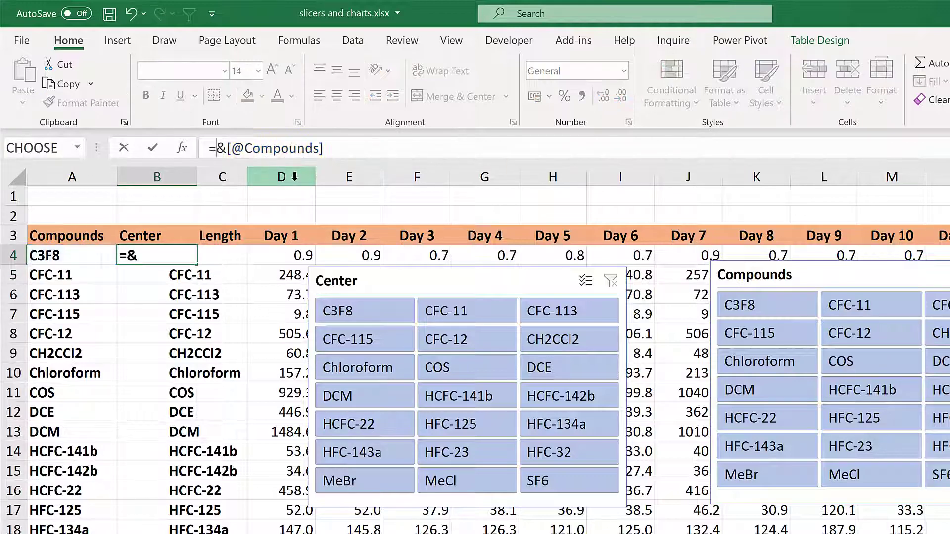
text(CHAR)
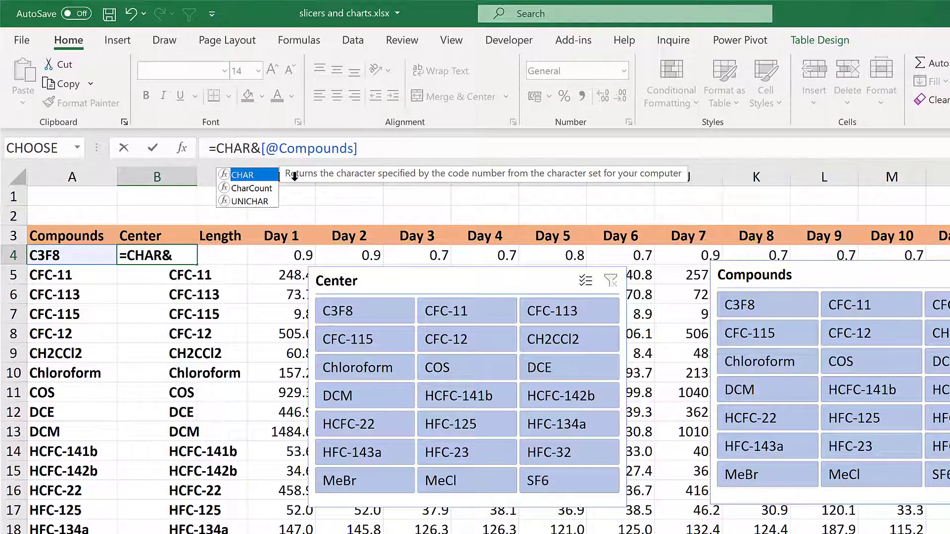
text(()
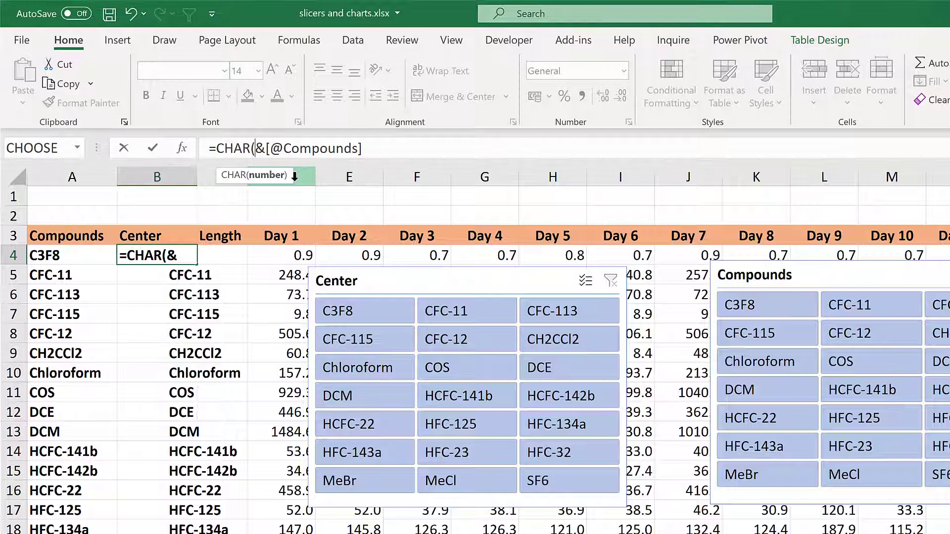
text(160)
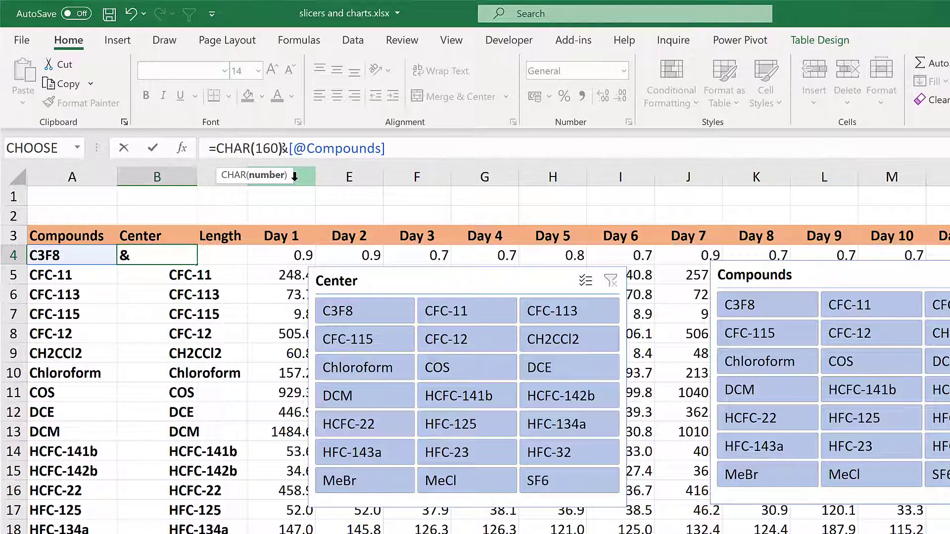
key(Return)
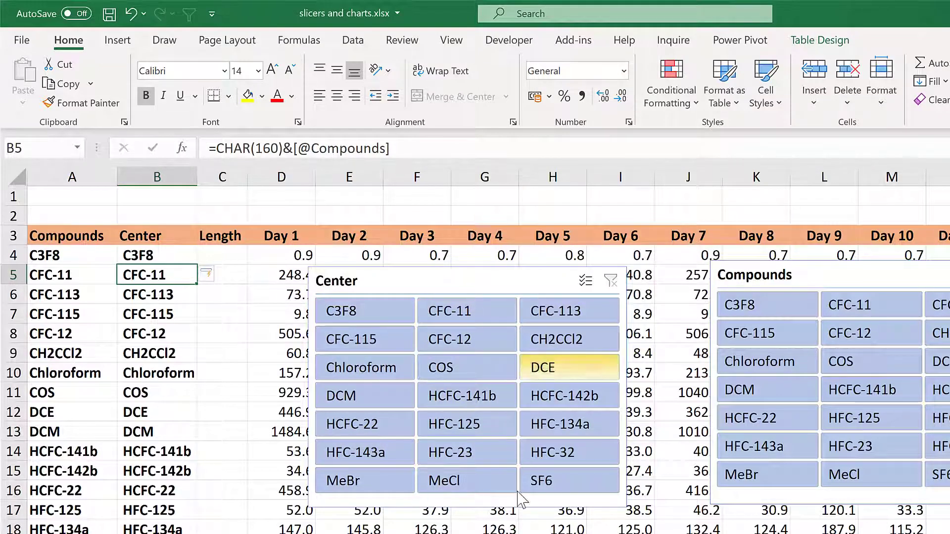
click(166, 254)
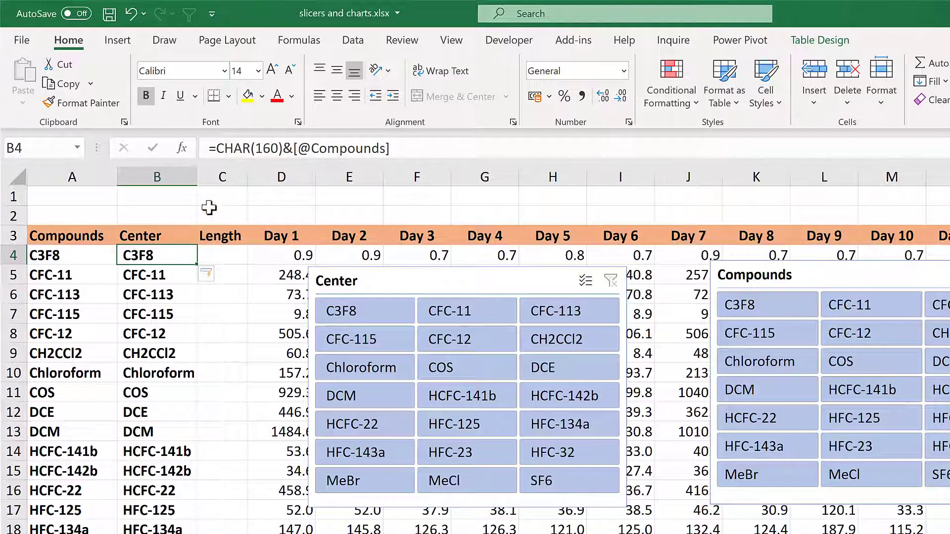
click(217, 149)
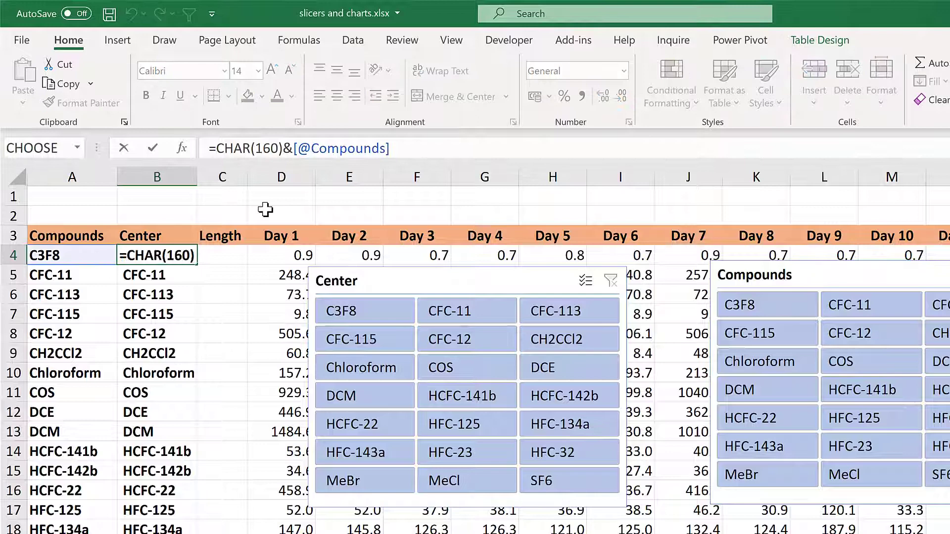
text(REPT)
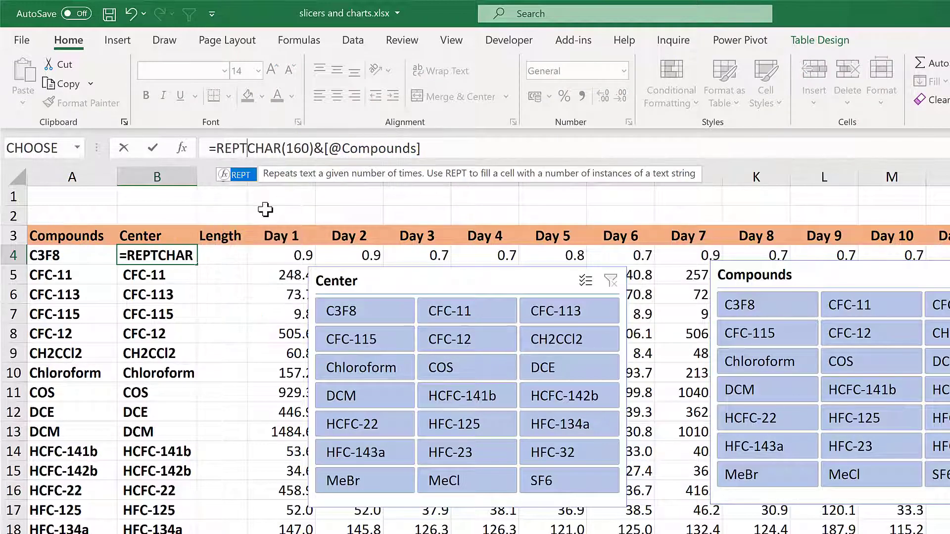
text(()
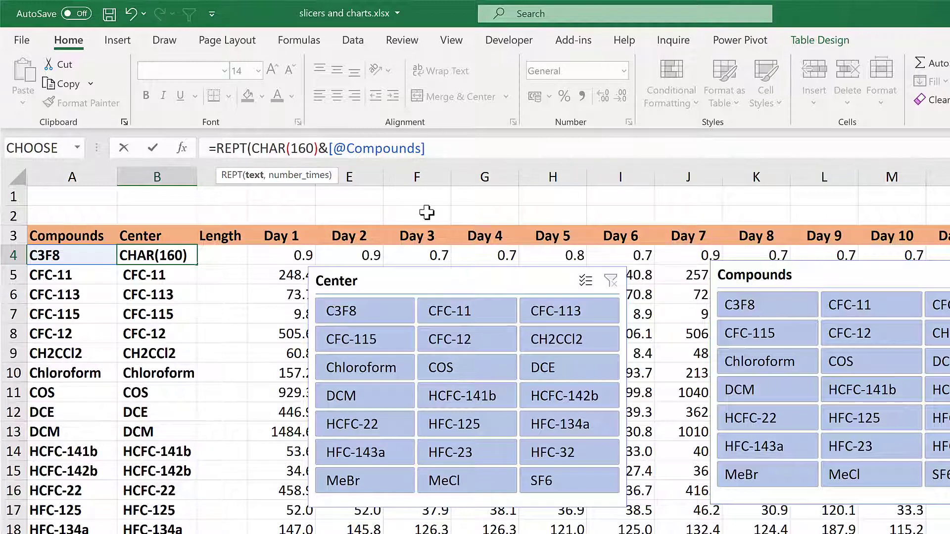
text(,5)
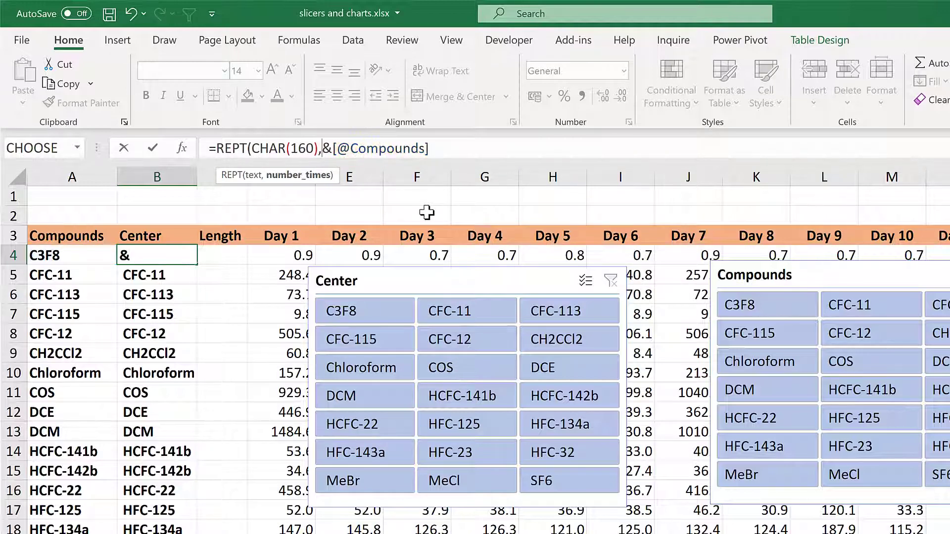
text())
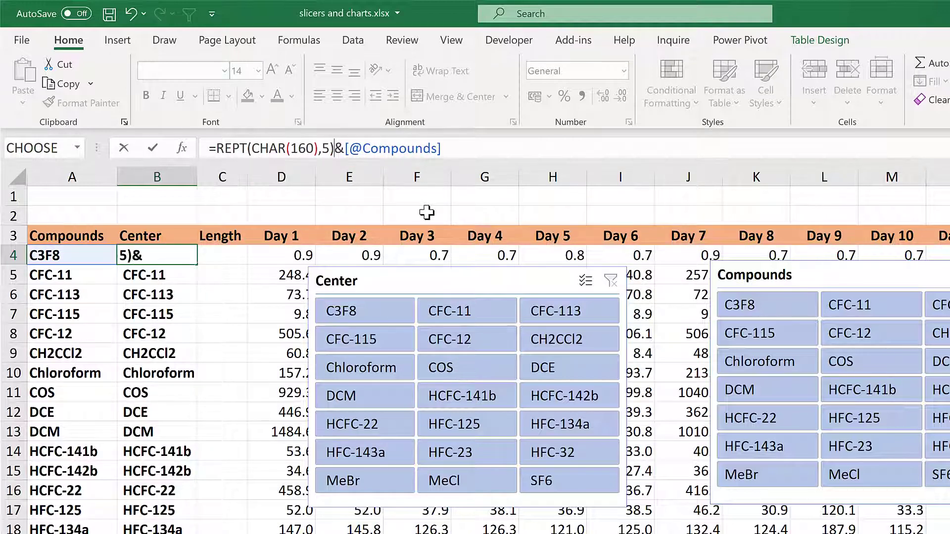
key(Return)
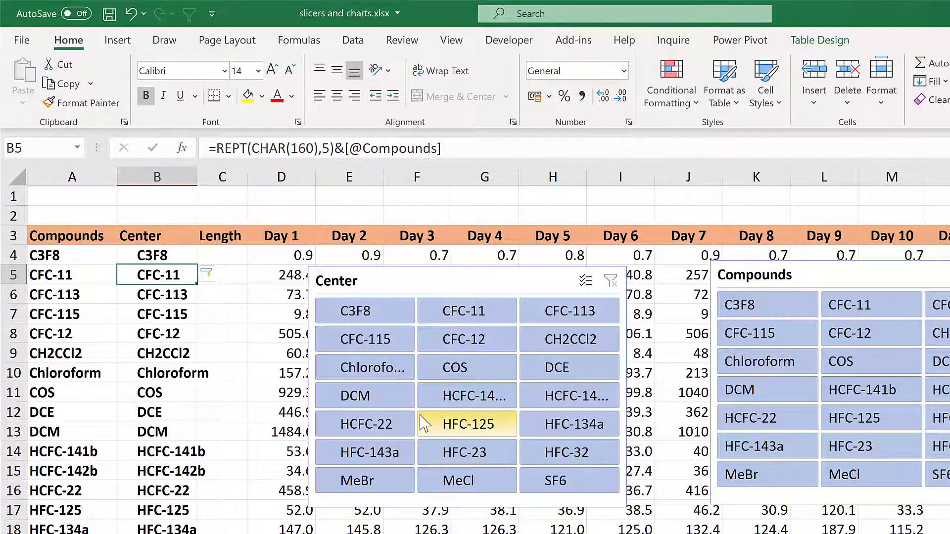
click(214, 256)
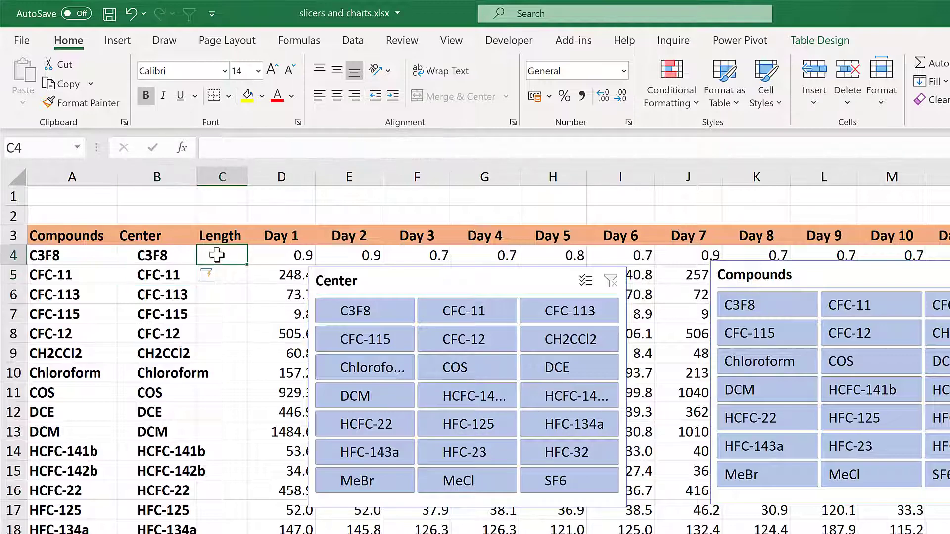
text(=len)
key(Tab)
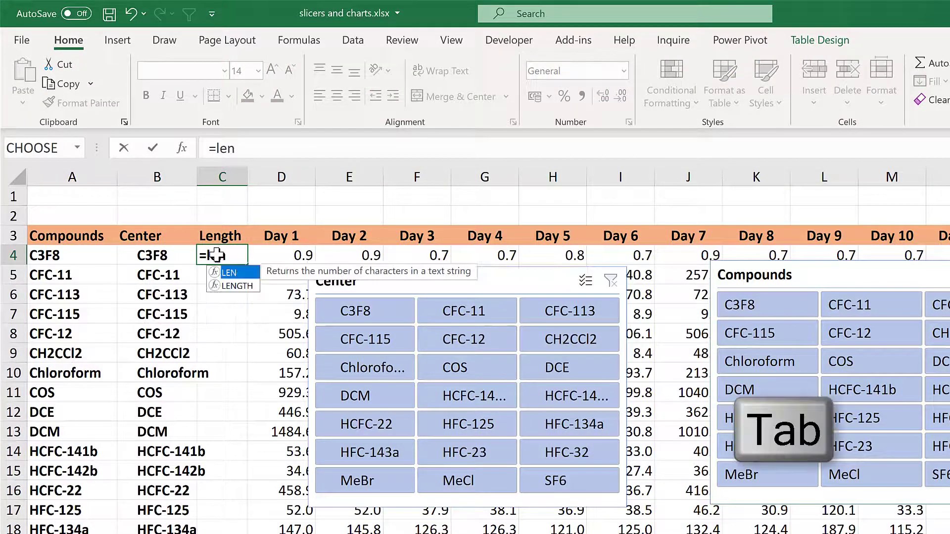
click(100, 252)
key(Return)
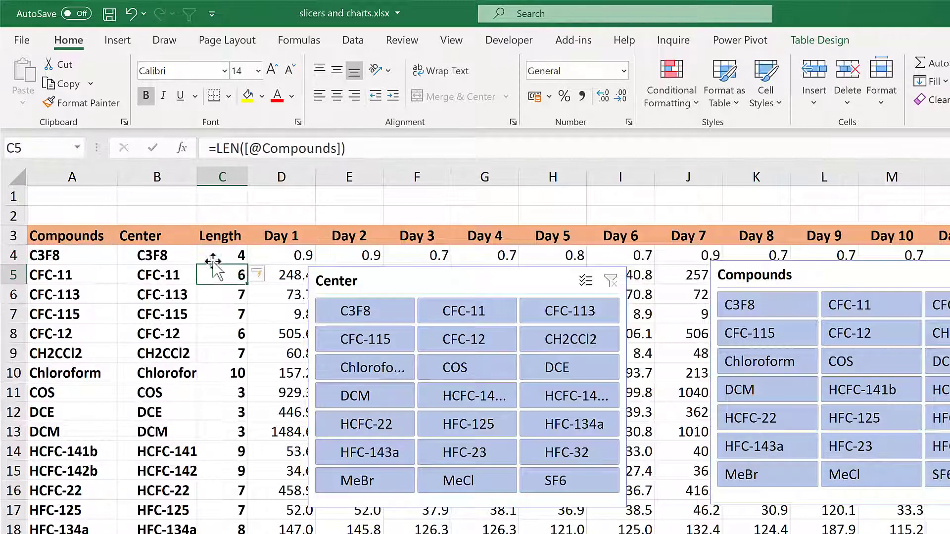
Check the Length results, confirming Chloroform in C10 has length 10
click(214, 258)
scroll(217, 400, down, 2)
scroll(216, 401, down, 2)
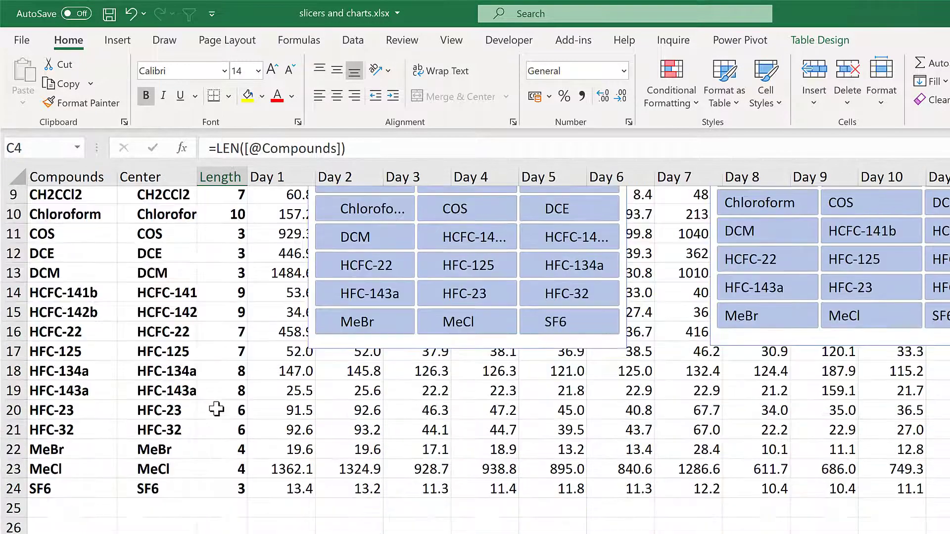
scroll(215, 410, up, 4)
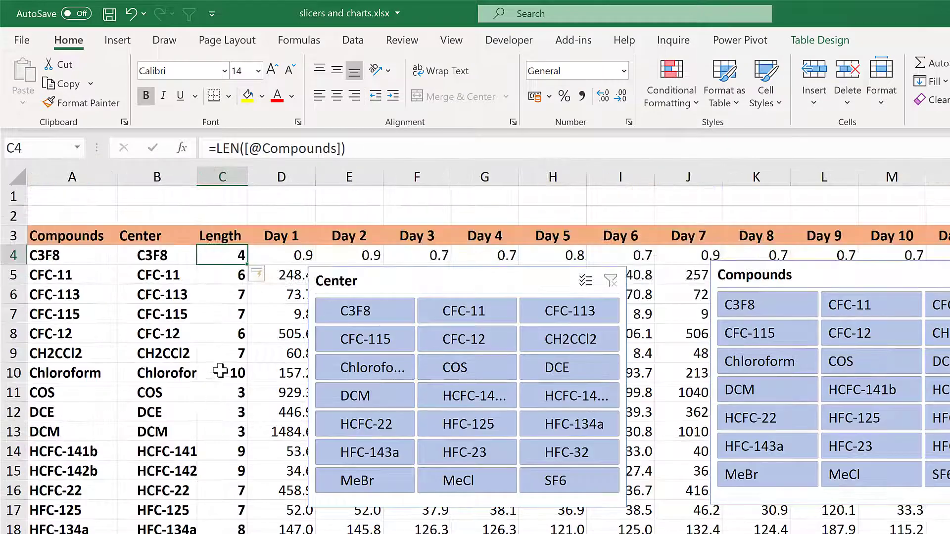
click(236, 373)
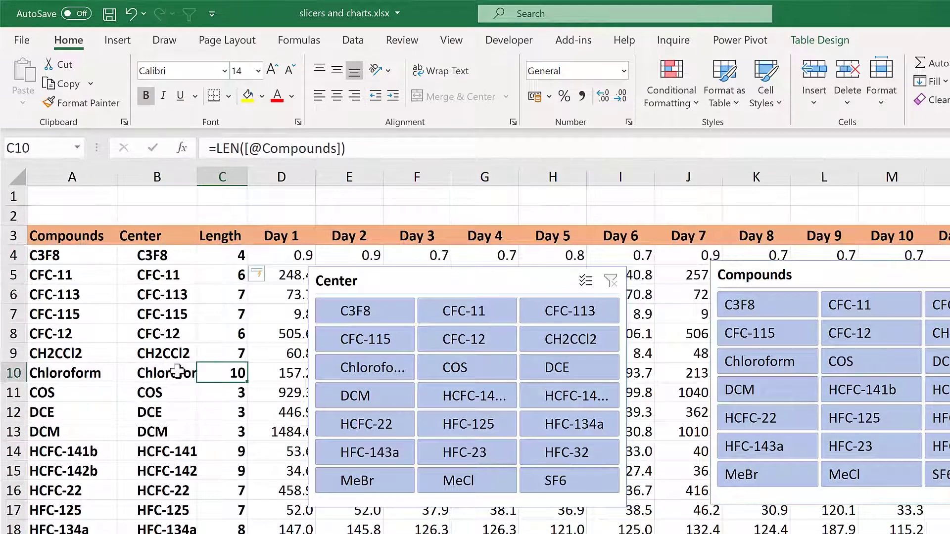
scroll(238, 428, down, 1)
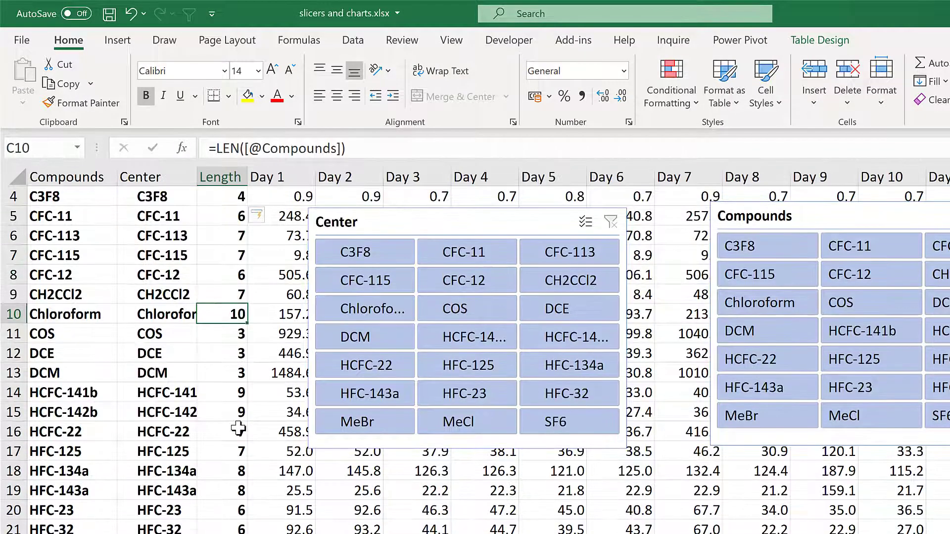
scroll(226, 434, up, 1)
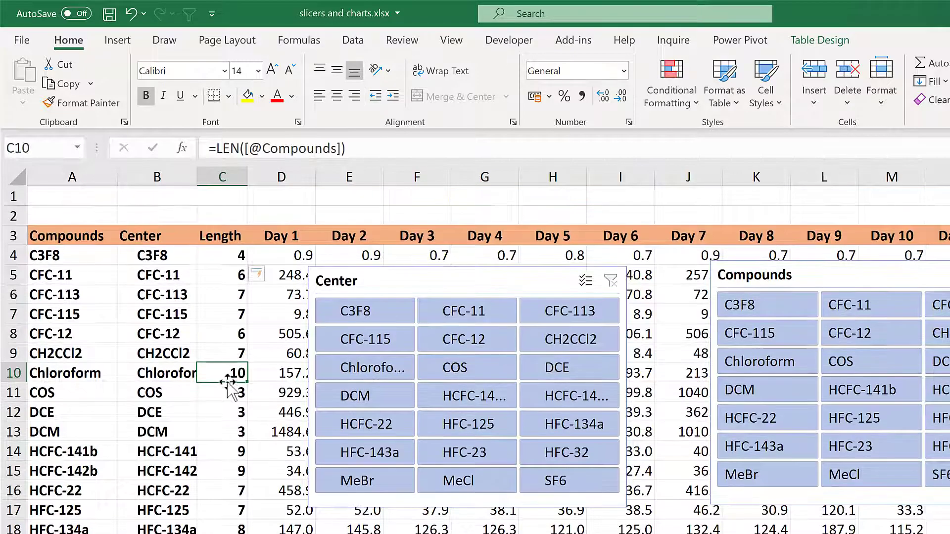
Enter =MAX(LEN(Table7536[Compounds])) in C1, returning 10
click(227, 199)
text(=)
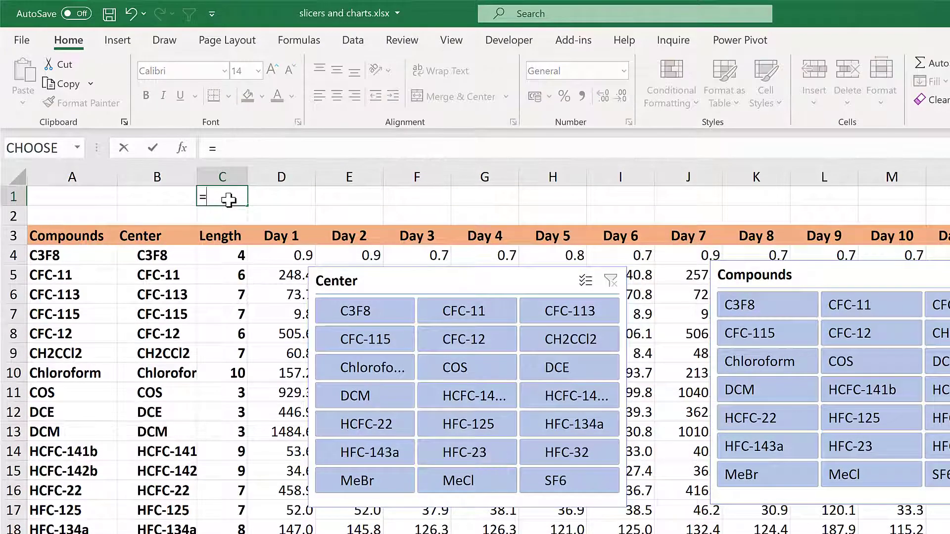
text(max)
key(Tab)
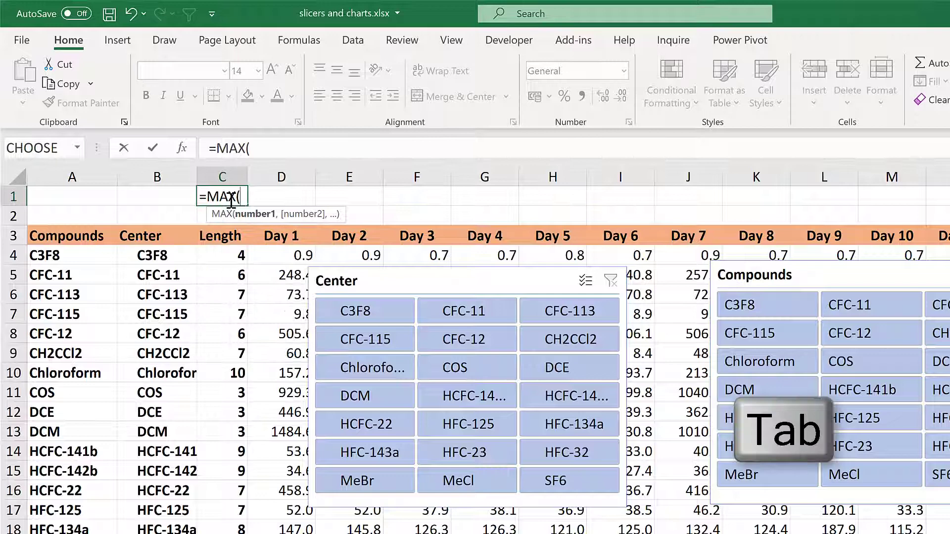
text(len)
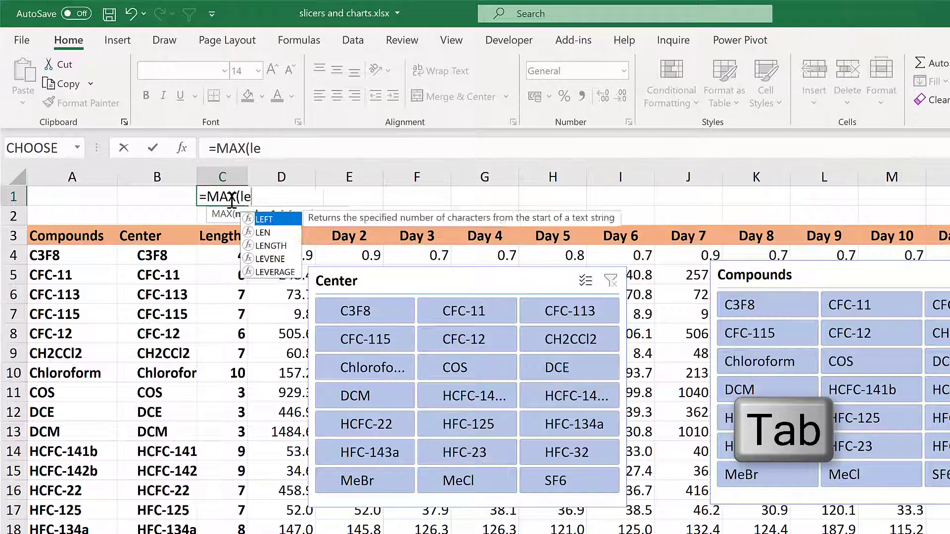
key(Tab)
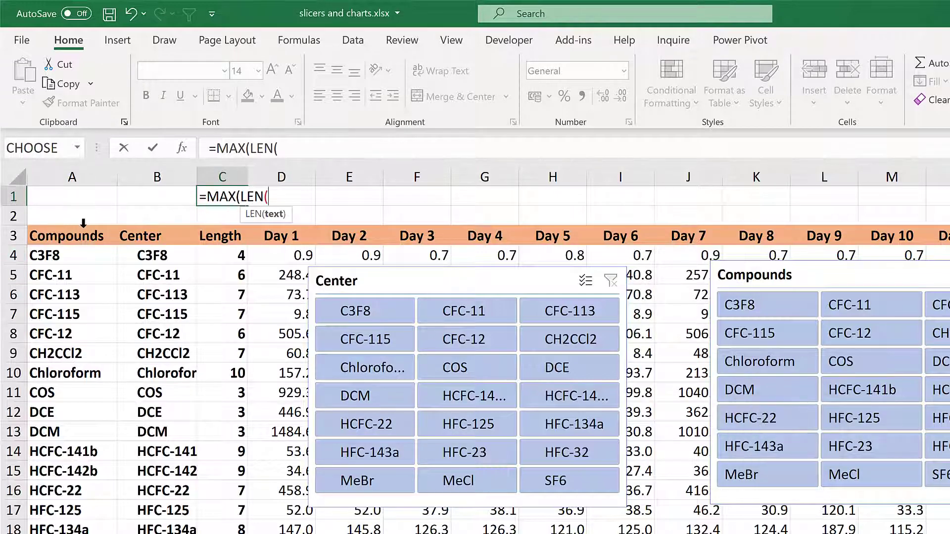
click(84, 222)
text()))
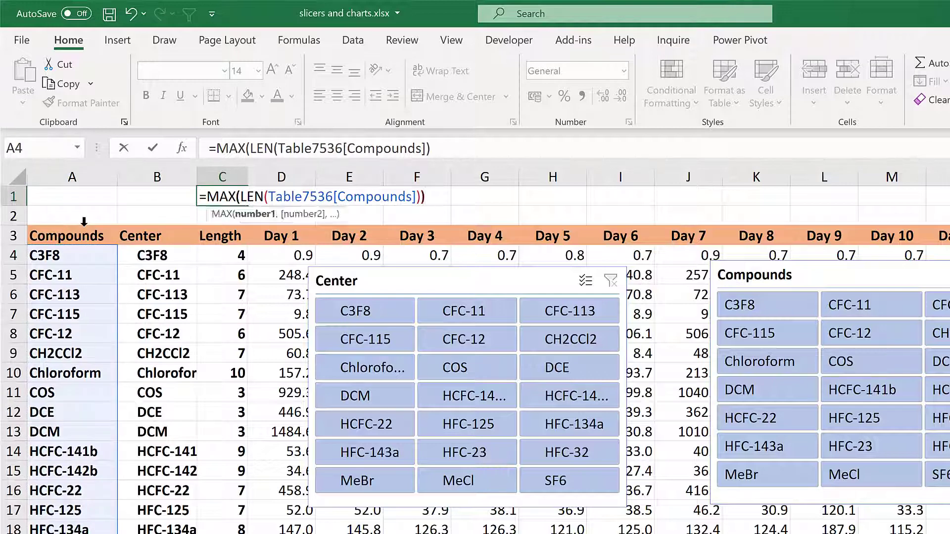
key(Return)
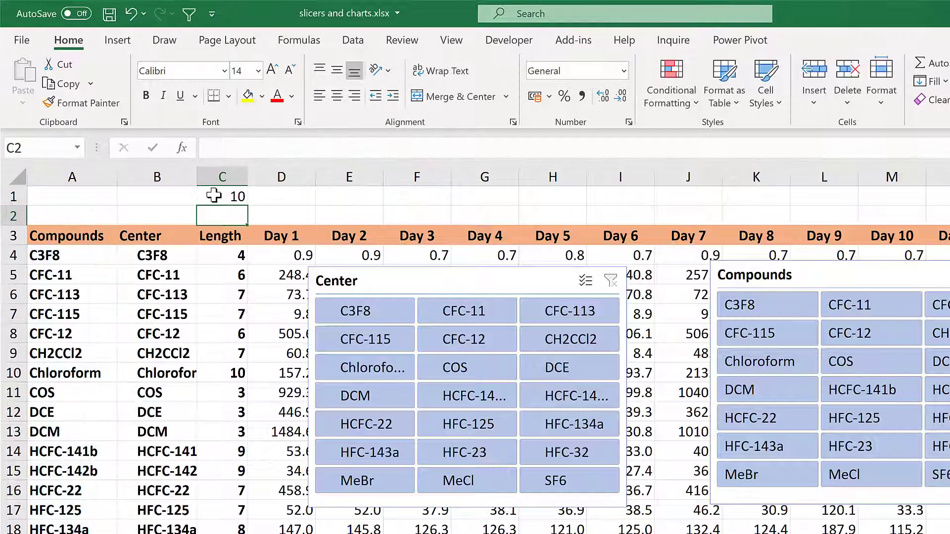
click(211, 194)
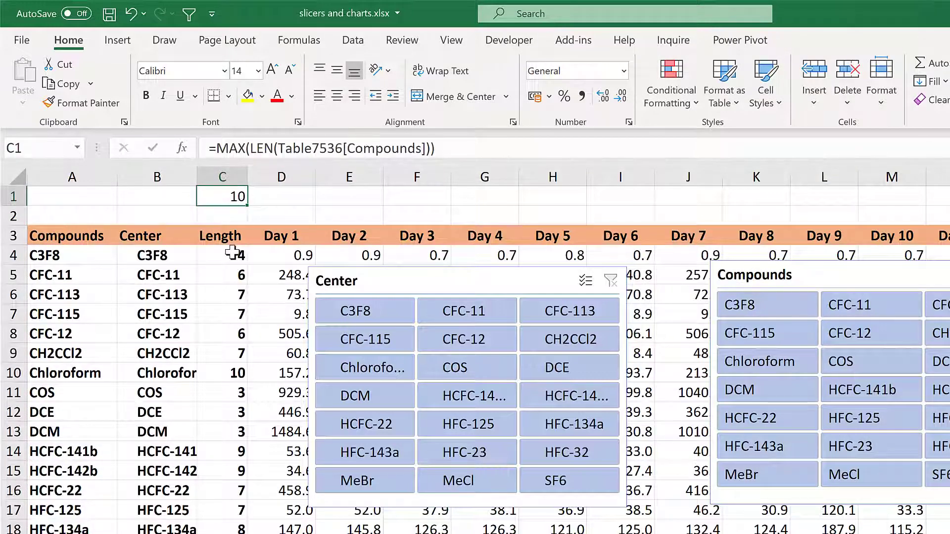
click(233, 251)
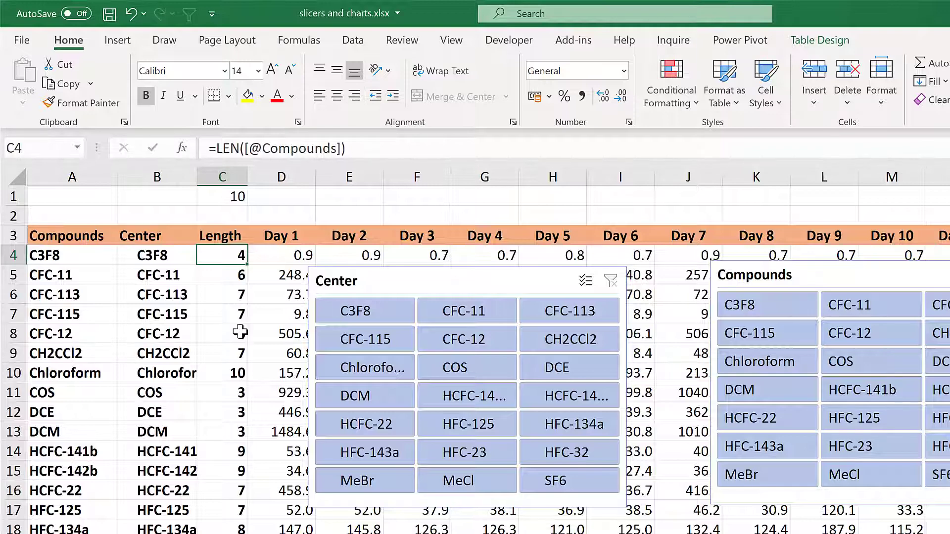
click(215, 149)
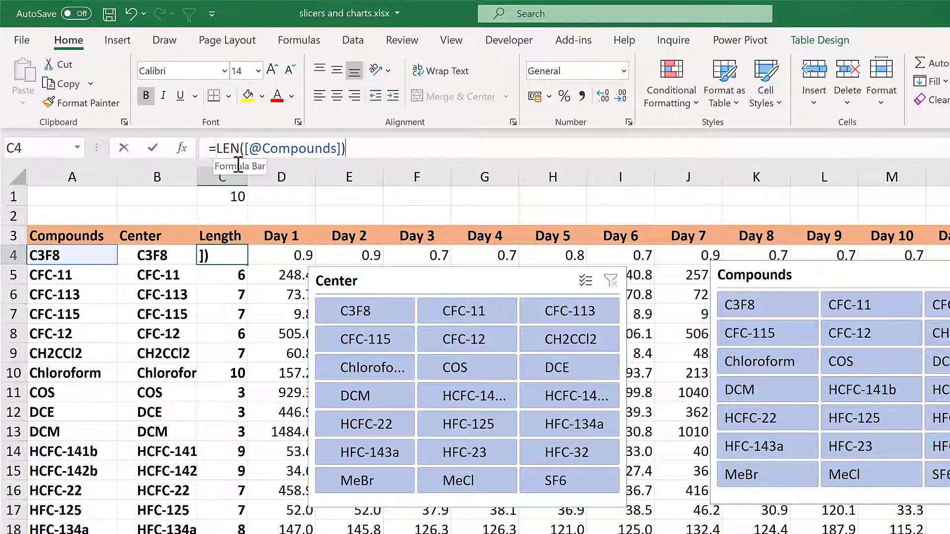
text(10-)
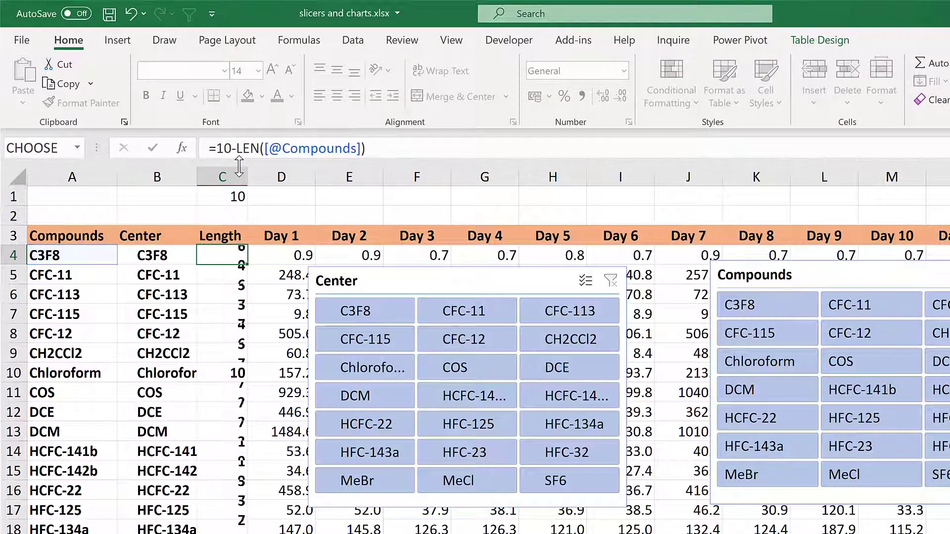
key(Return)
click(220, 255)
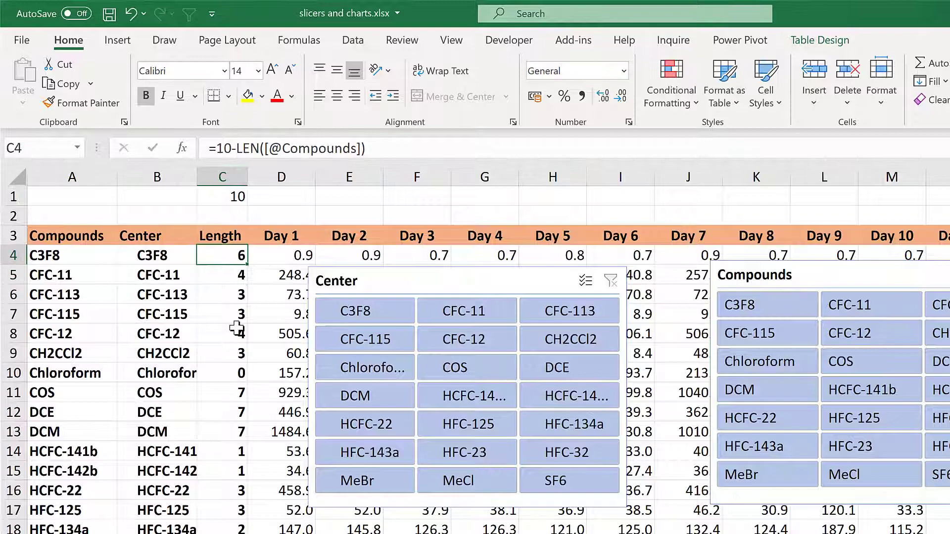
scroll(229, 440, down, 2)
scroll(228, 479, up, 2)
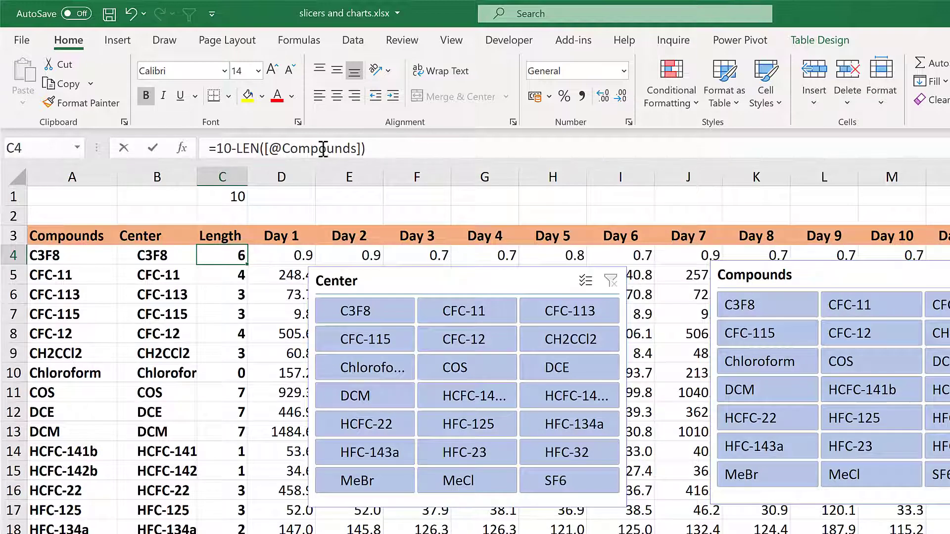
drag(367, 148, 218, 148)
right_click(230, 148)
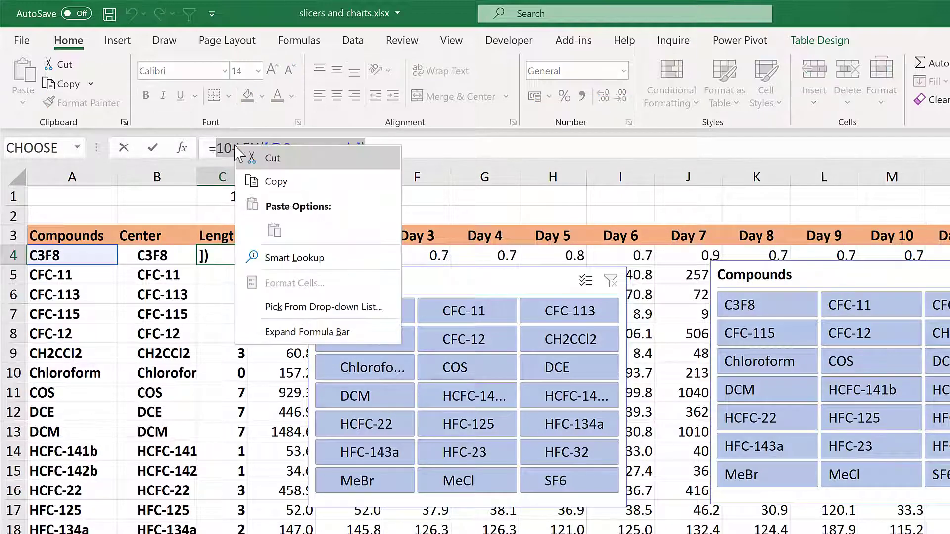
click(270, 179)
key(Escape)
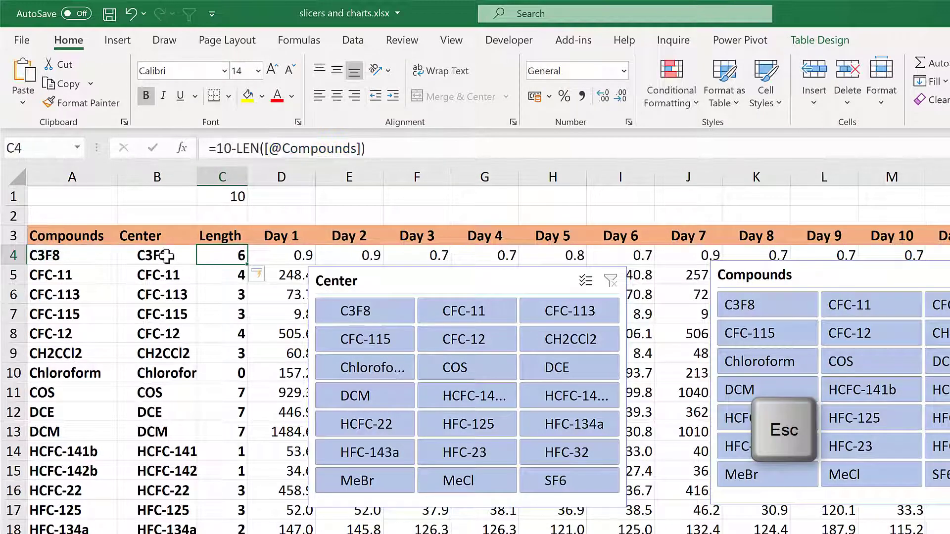
click(189, 255)
double_click(325, 148)
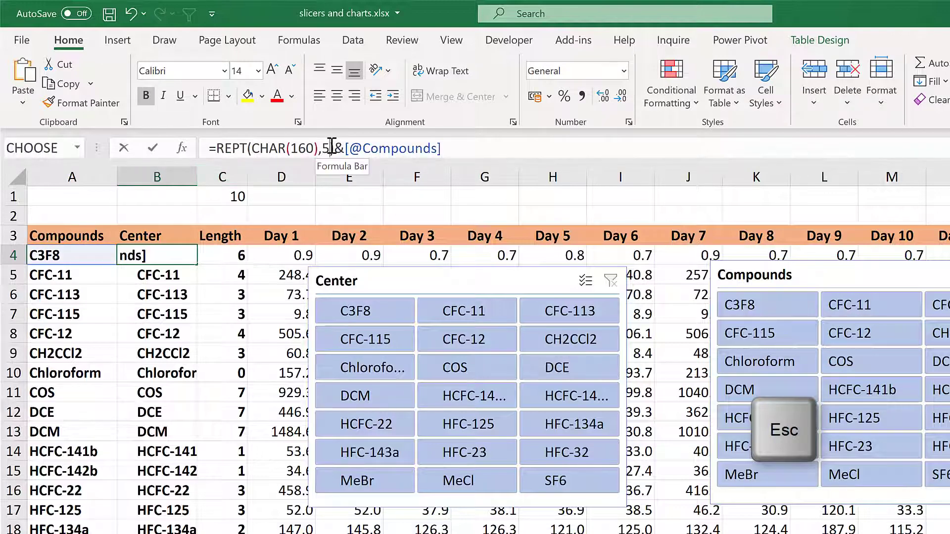
key(ctrl+v)
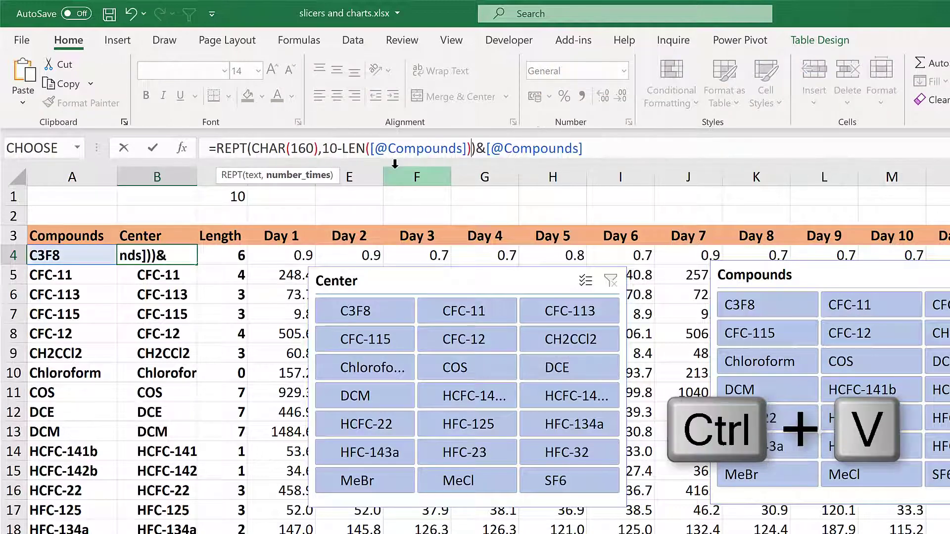
key(Return)
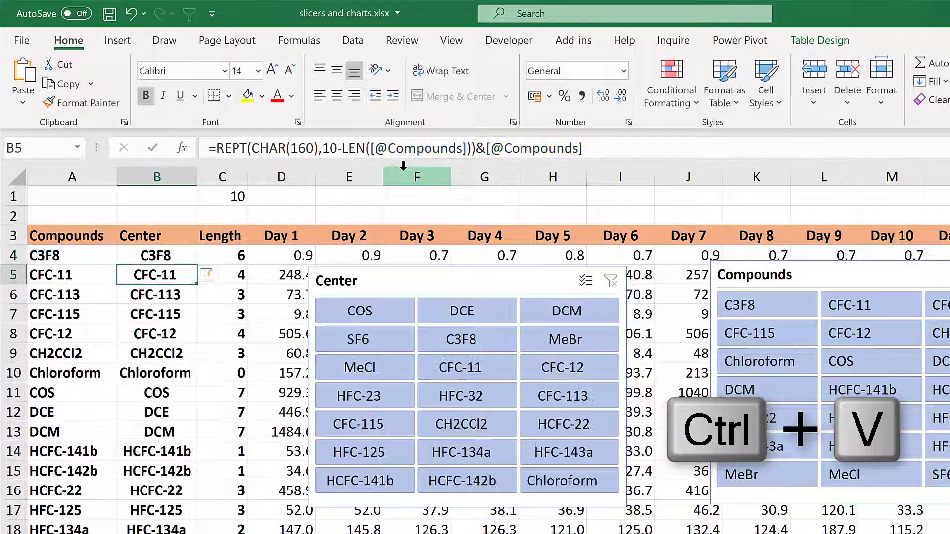
click(228, 251)
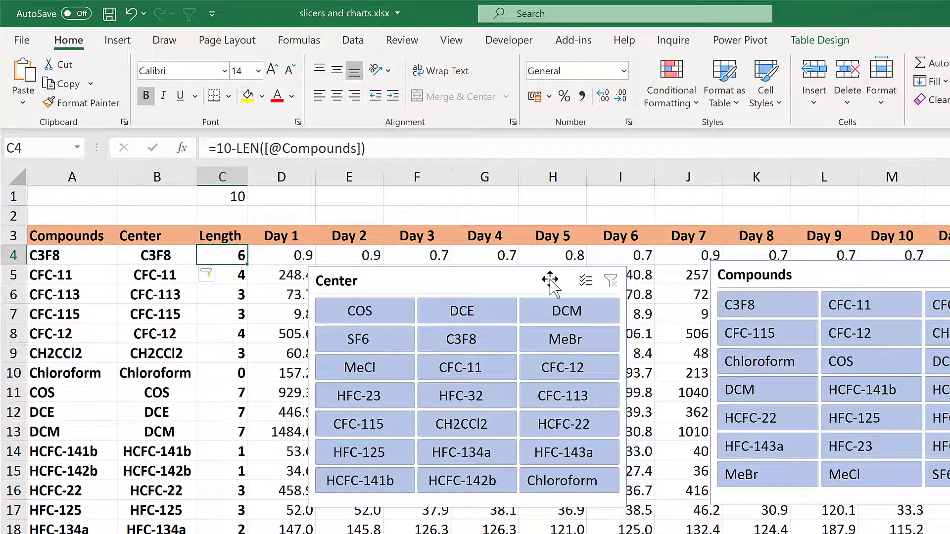
Narrow the Center slicer slightly by dragging its right edge left
click(551, 282)
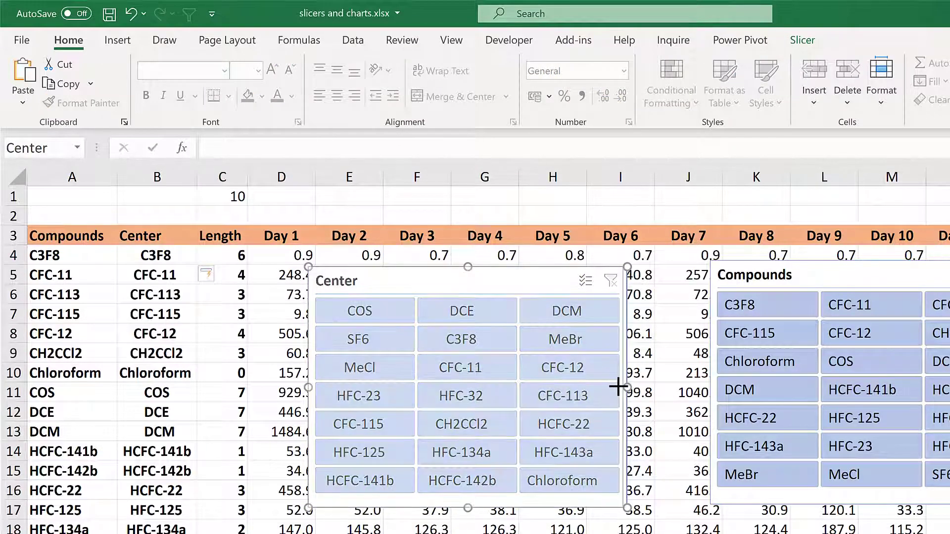
drag(618, 387, 603, 388)
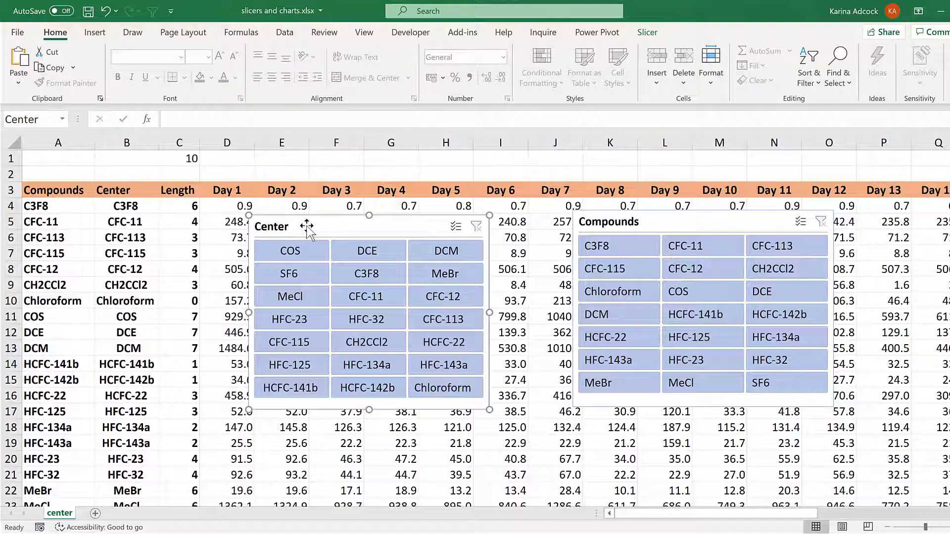
Copy the Center column's names to B26 downward, then go to the File backstage Home page
click(133, 207)
click(128, 183)
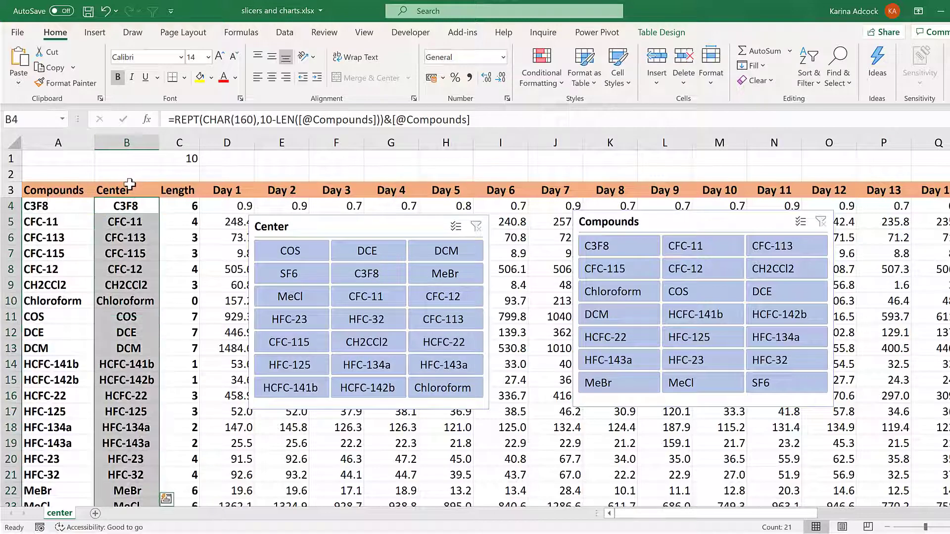
right_click(133, 206)
click(169, 169)
scroll(159, 292, down, 4)
scroll(160, 292, down, 3)
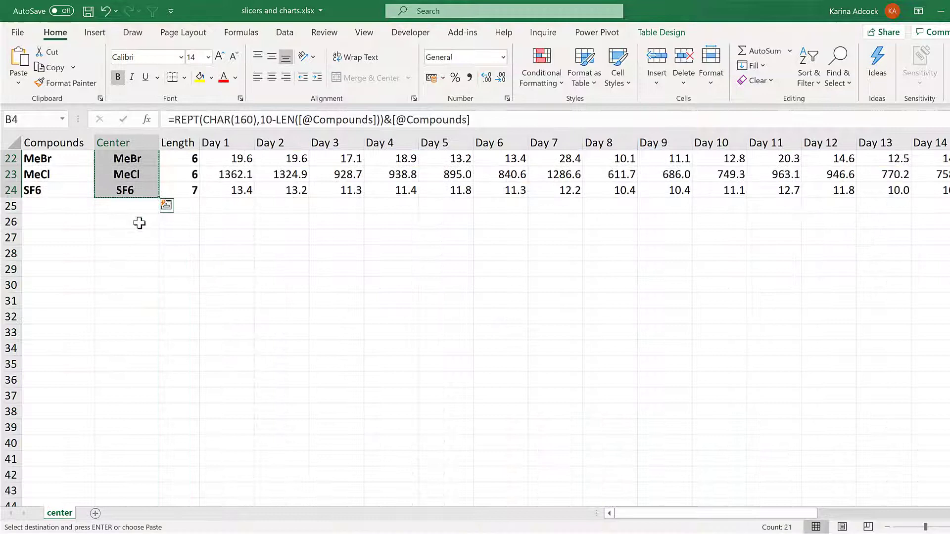
right_click(137, 222)
click(172, 247)
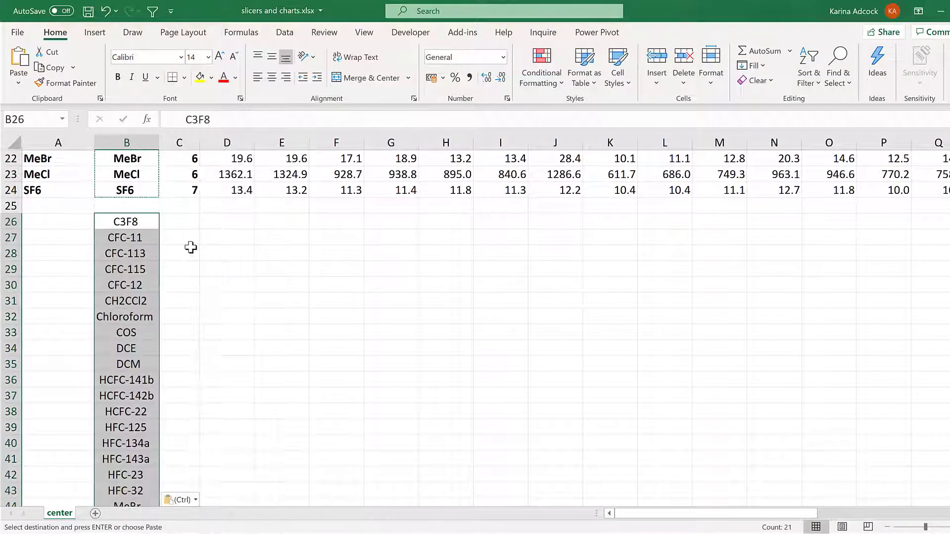
click(191, 249)
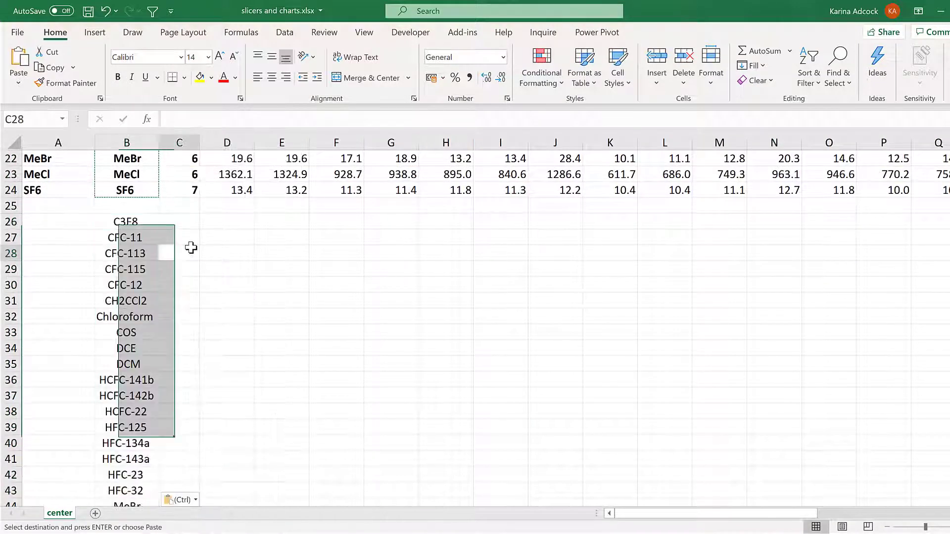
click(18, 32)
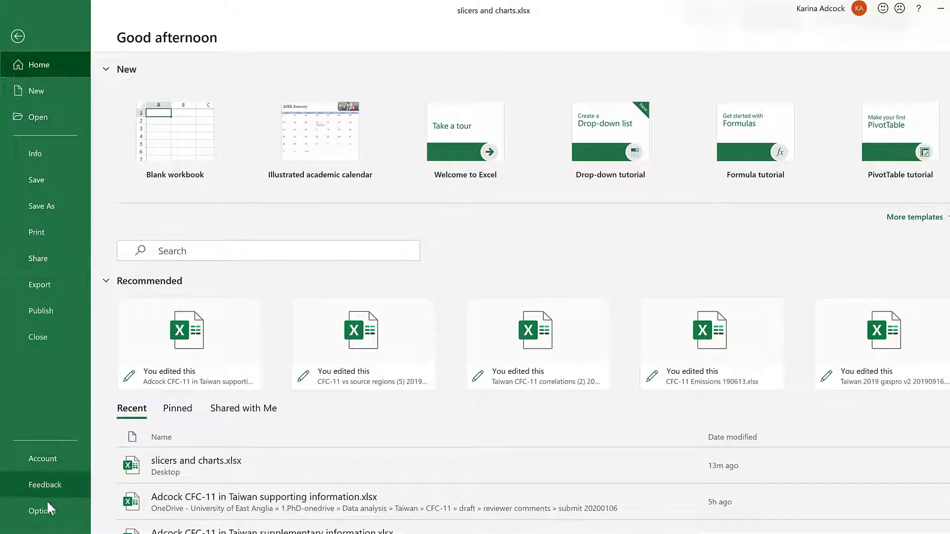
Import the padded compound names in B26:B46 (C3F8 through SF6) as a new custom list
key(Escape)
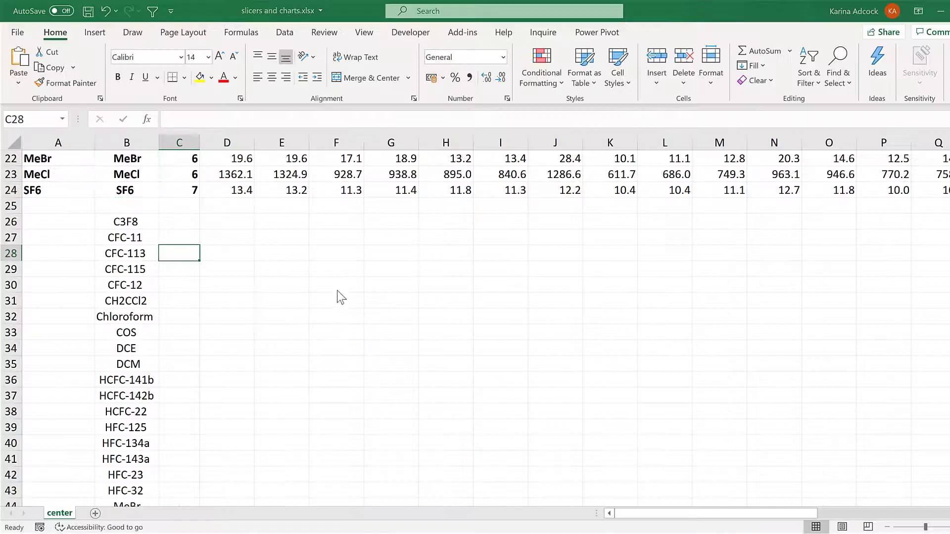
click(271, 203)
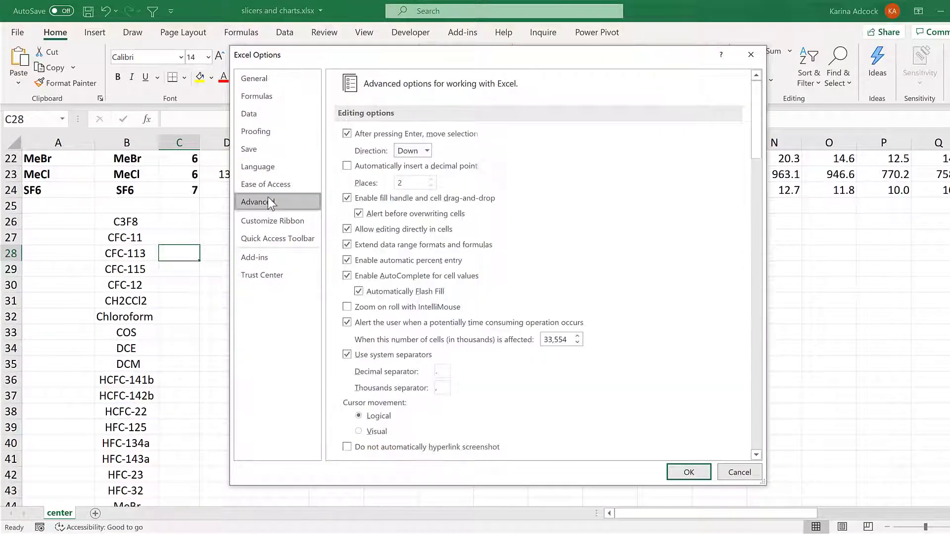
drag(756, 153, 764, 433)
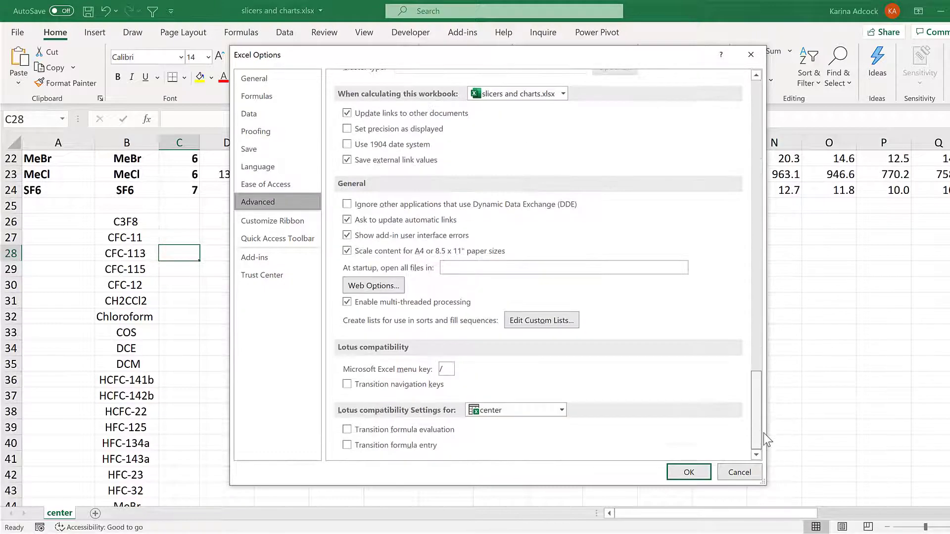
click(539, 322)
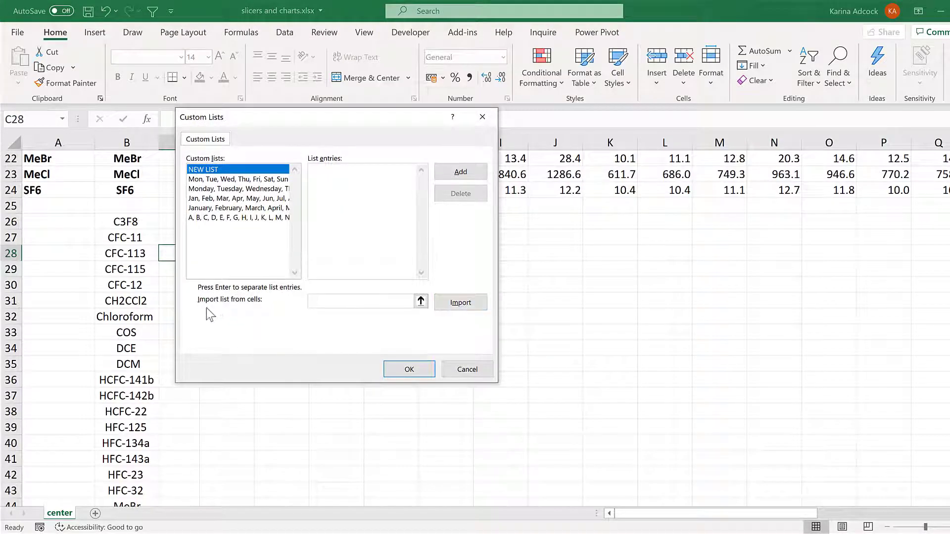
click(421, 303)
drag(142, 223, 129, 475)
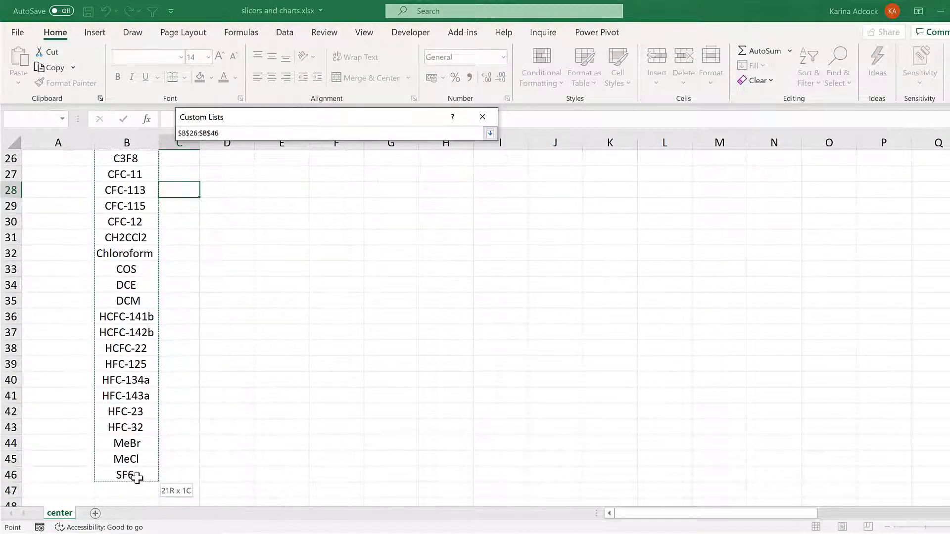
key(Return)
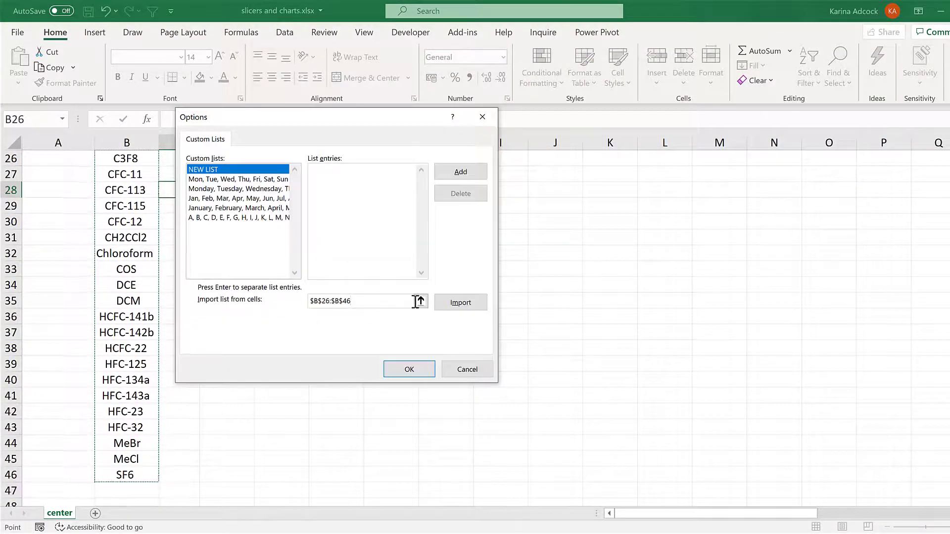
click(465, 303)
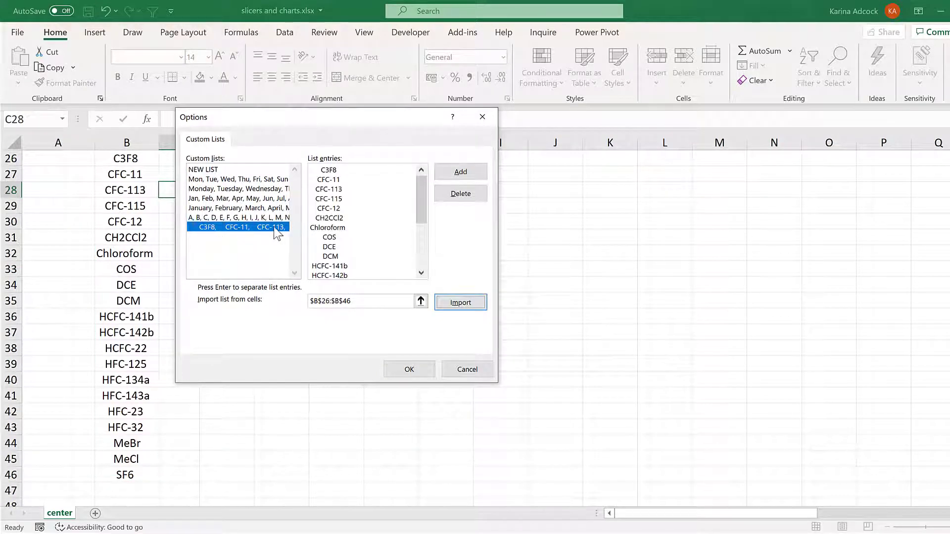
click(408, 372)
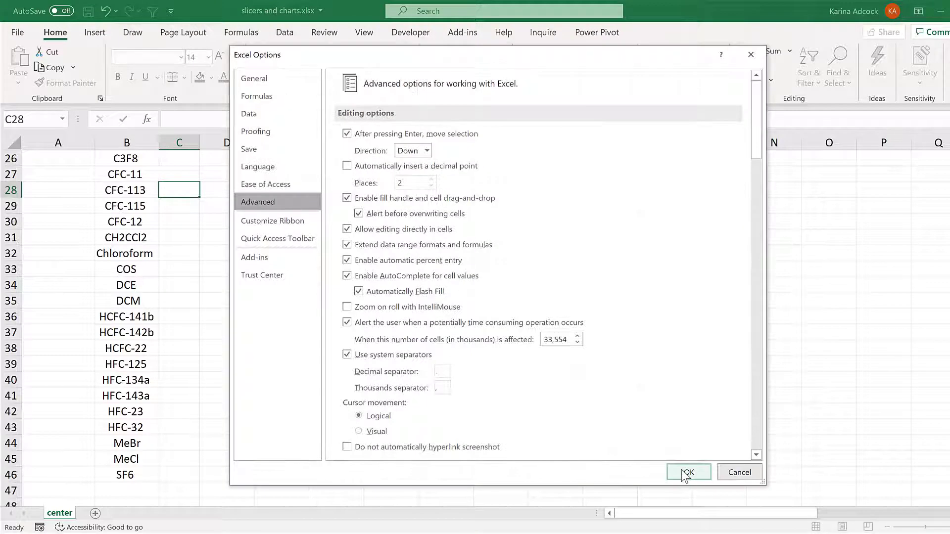
click(682, 471)
In the Center slicer's settings, switch off Use Custom Lists when sorting
scroll(443, 344, up, 4)
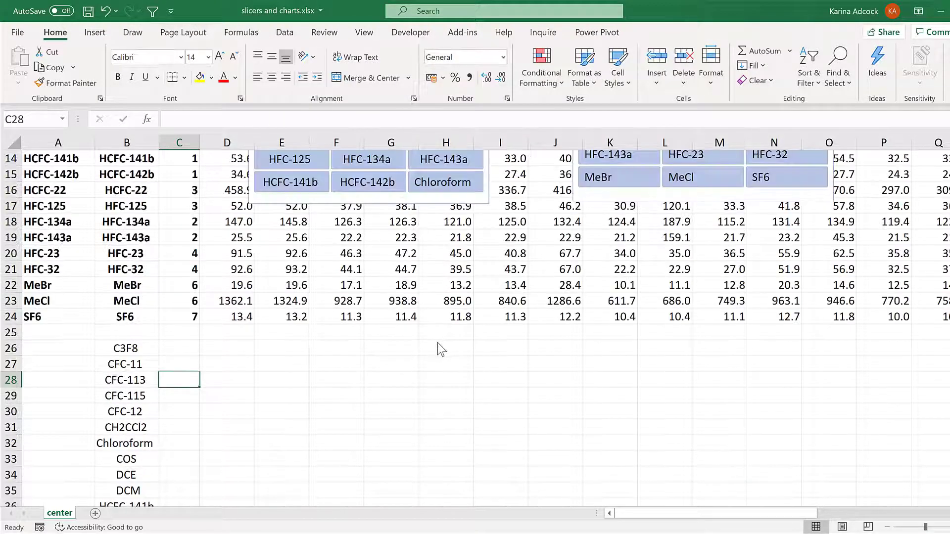
scroll(437, 343, up, 5)
click(333, 219)
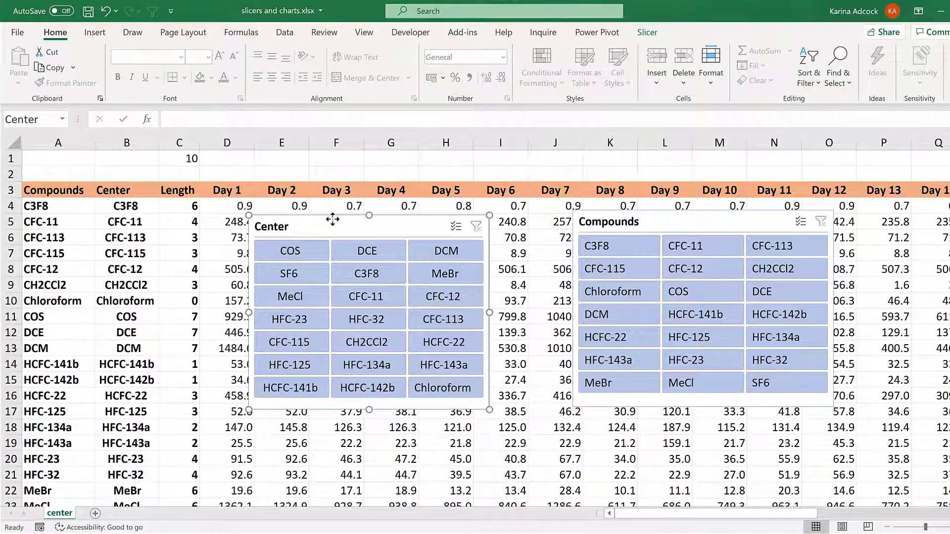
right_click(340, 221)
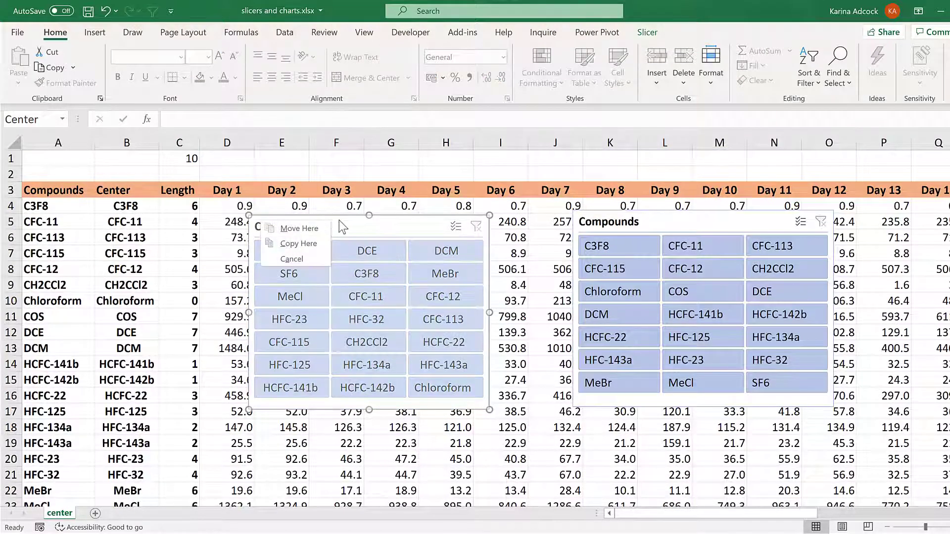
key(Escape)
right_click(339, 220)
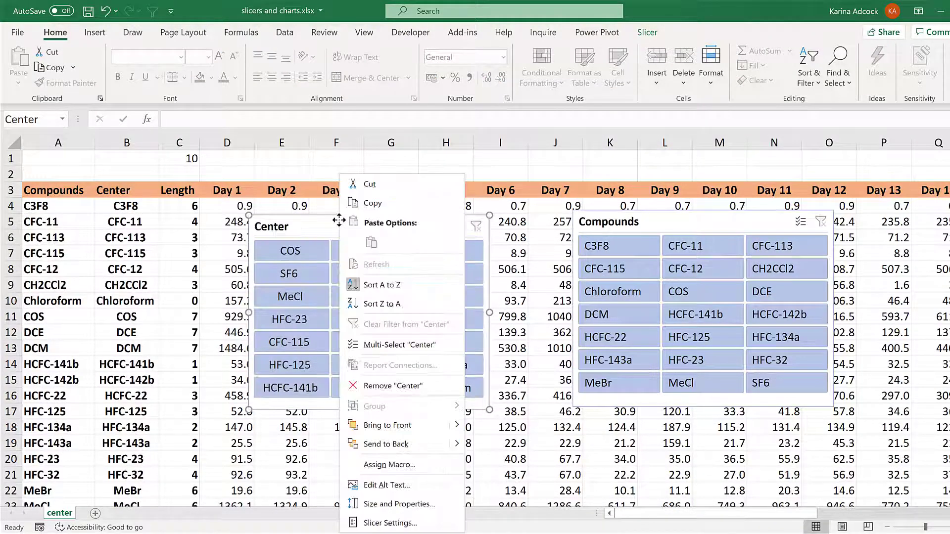
click(390, 523)
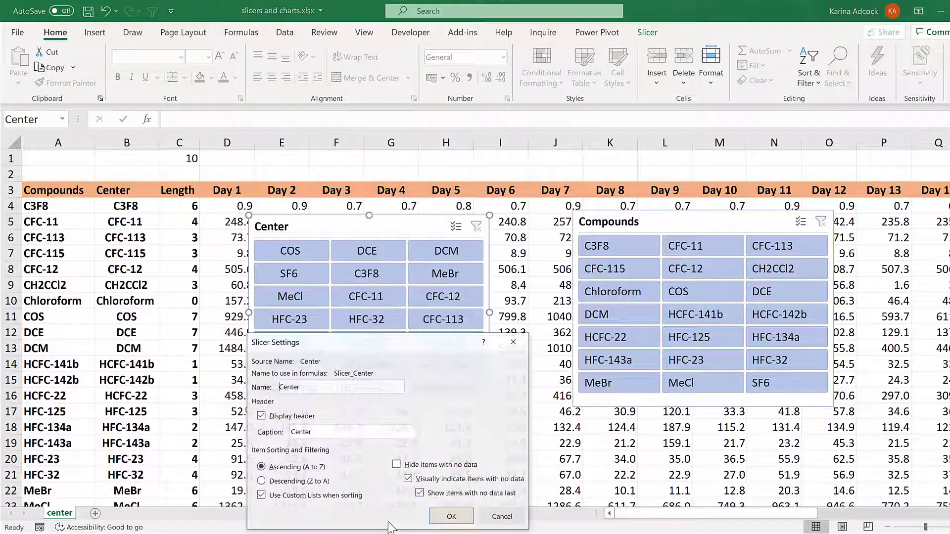
drag(339, 281, 324, 174)
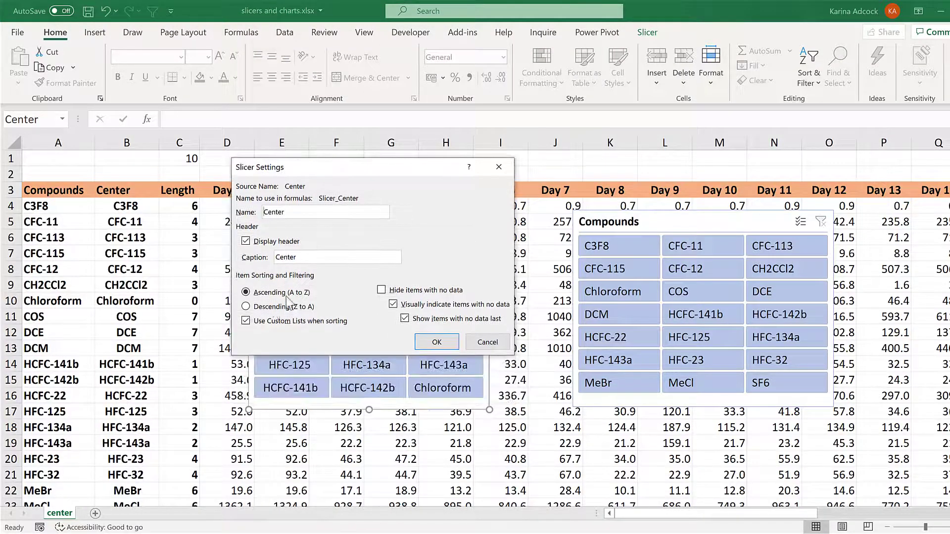
click(246, 321)
click(424, 343)
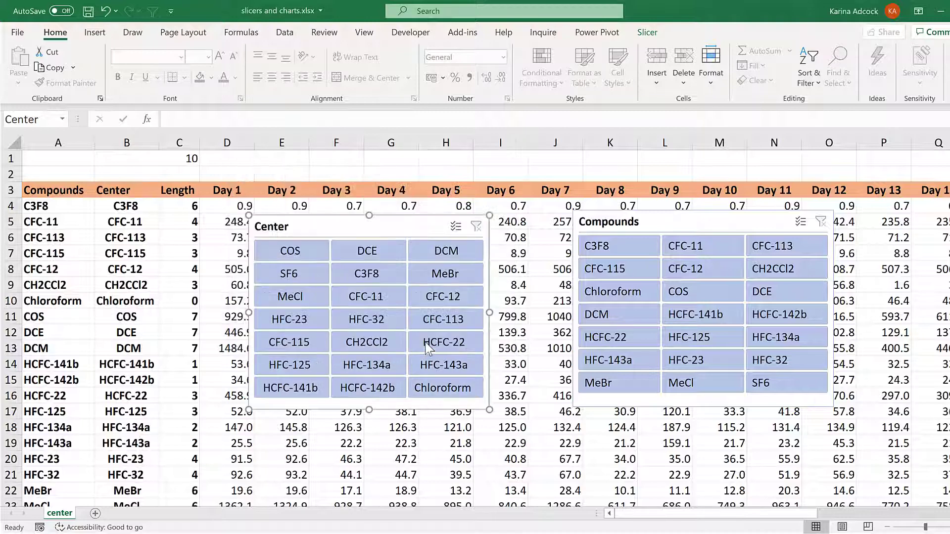
Turn Use Custom Lists when sorting back on for the Center slicer
right_click(320, 223)
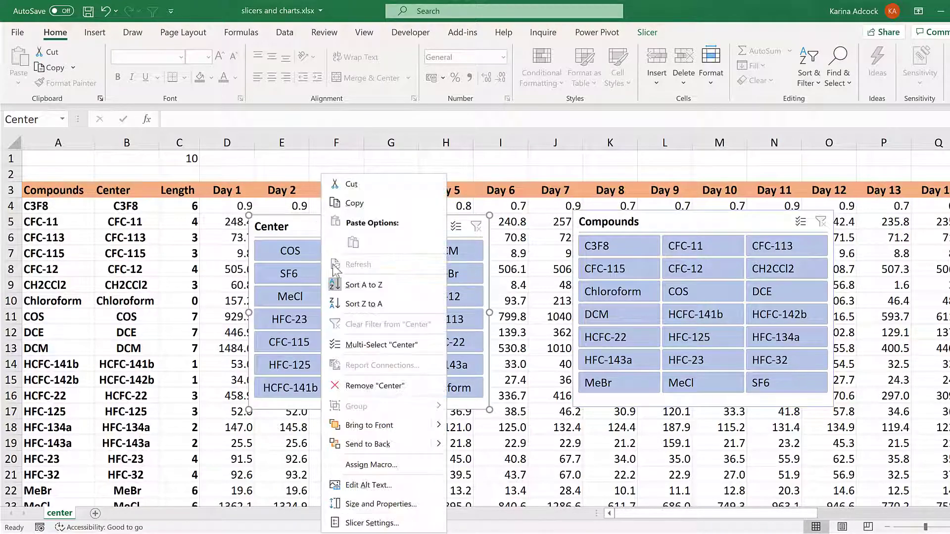
click(363, 524)
drag(289, 342, 306, 224)
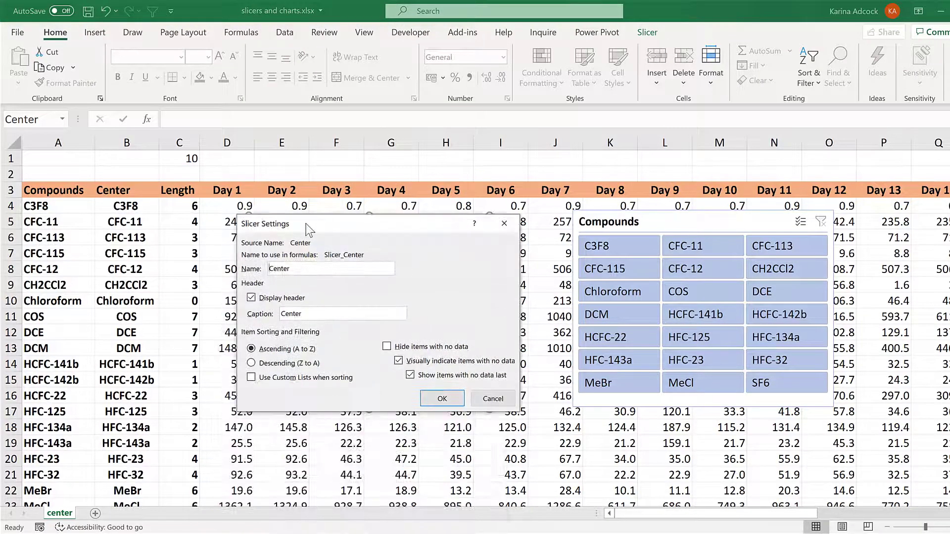
click(253, 378)
click(455, 400)
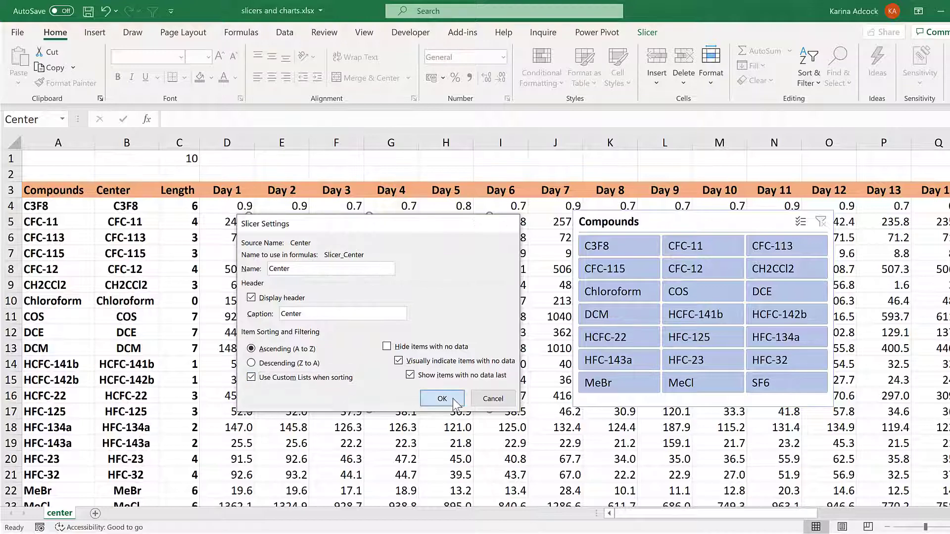